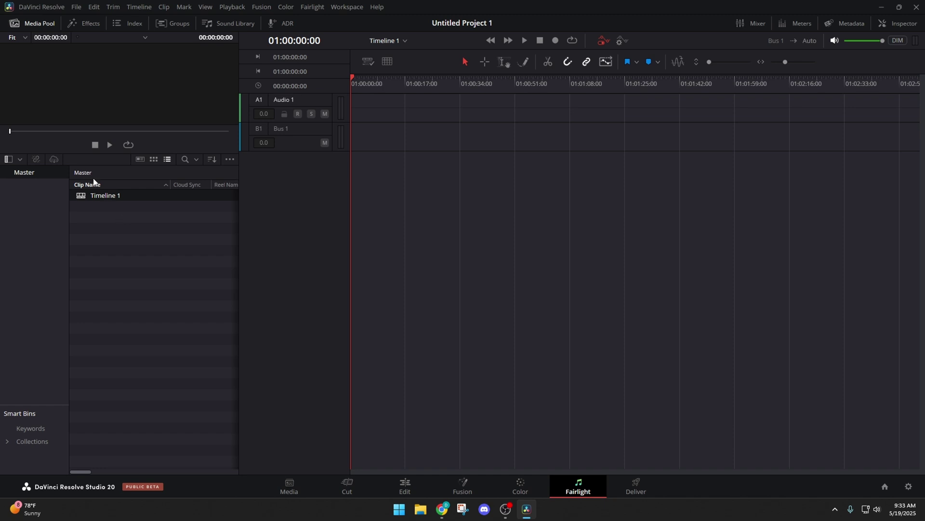
Open the Fairlight FX effects library in place of the media pool and scroll through its list
click(84, 22)
click(40, 21)
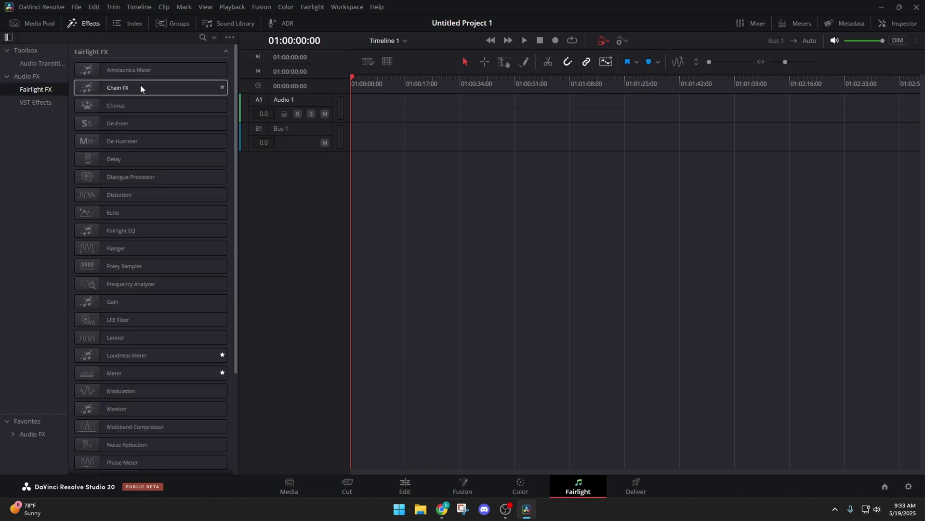
scroll(141, 116, down, 3)
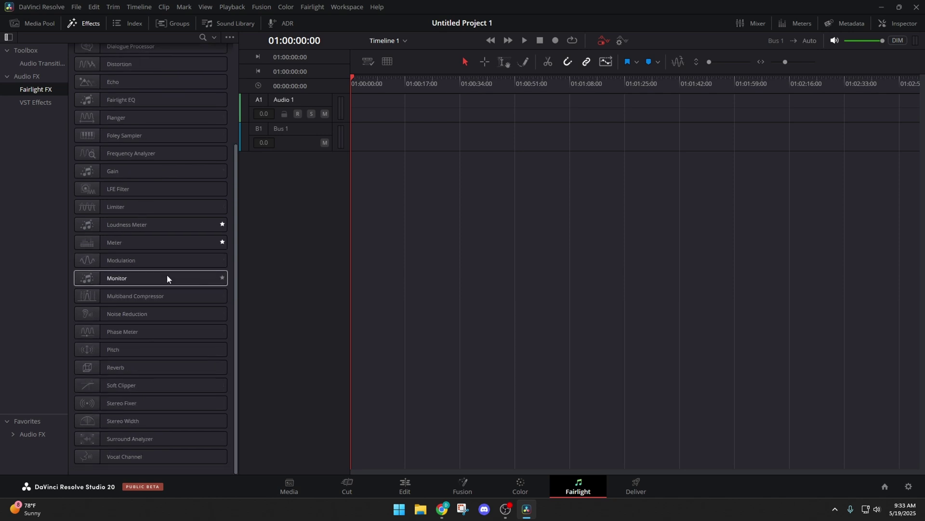
scroll(168, 272, up, 3)
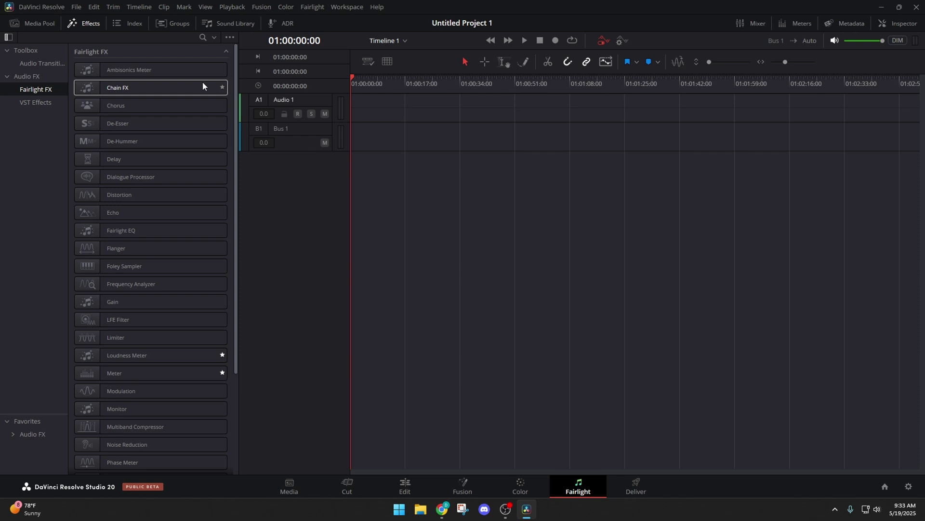
Close the effects library and open the Index, showing its Tracks and then Markers lists
click(77, 23)
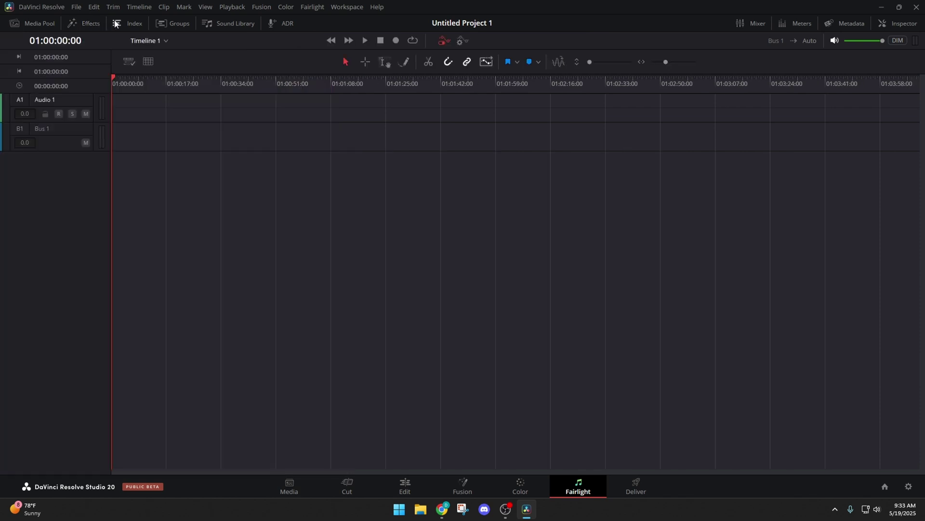
click(127, 23)
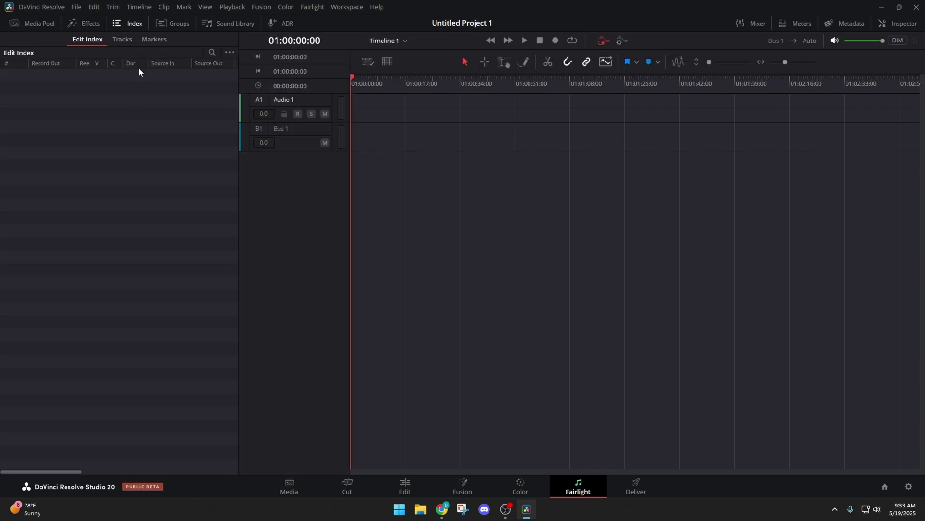
click(132, 40)
click(154, 39)
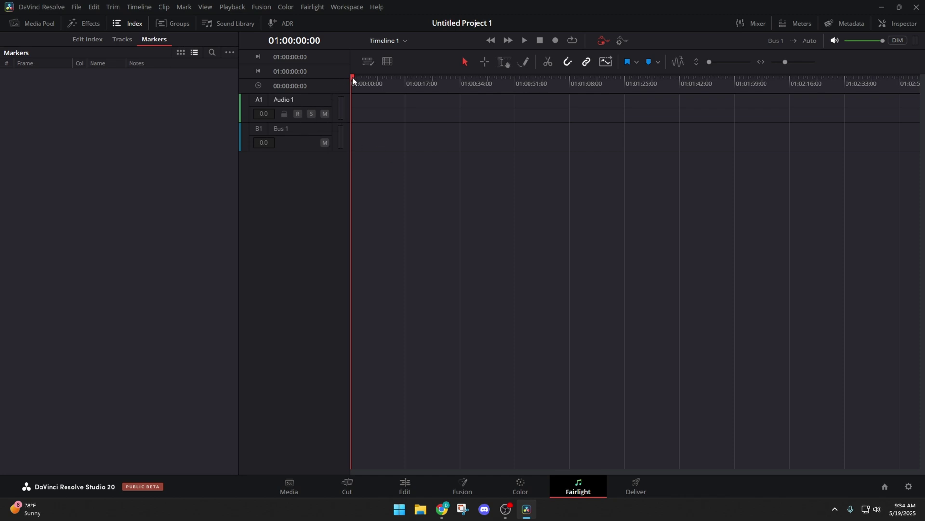
Add a marker named 'first Mark' at 01:01:25:15, then jump the playhead back to it
drag(353, 81, 634, 84)
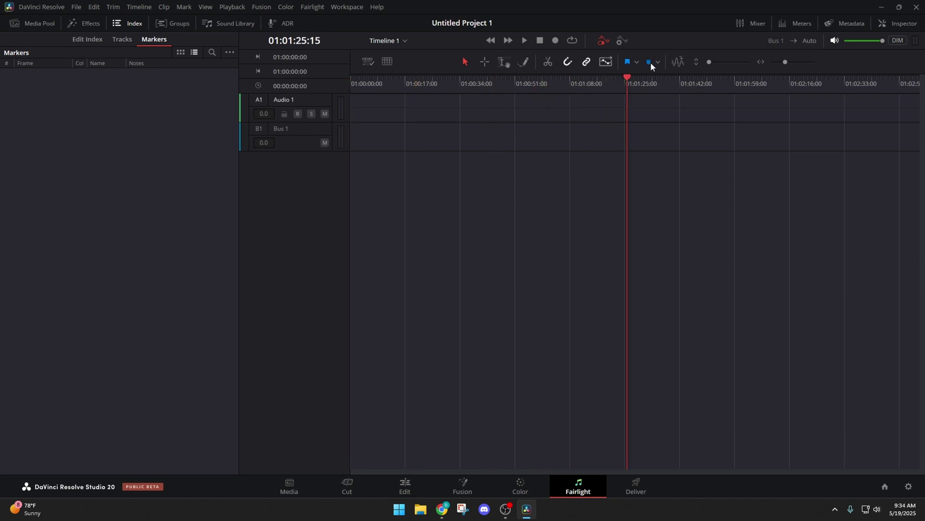
click(649, 61)
double_click(626, 90)
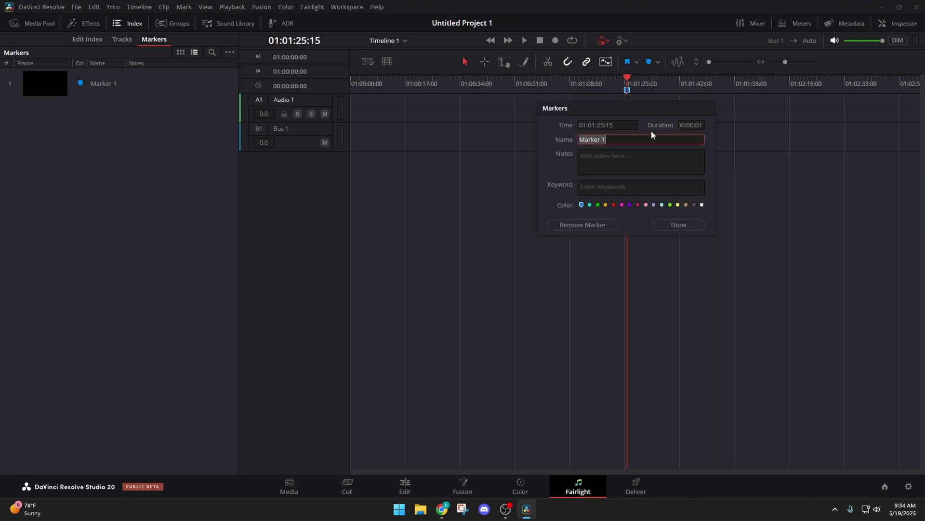
text(first Mark)
key(Return)
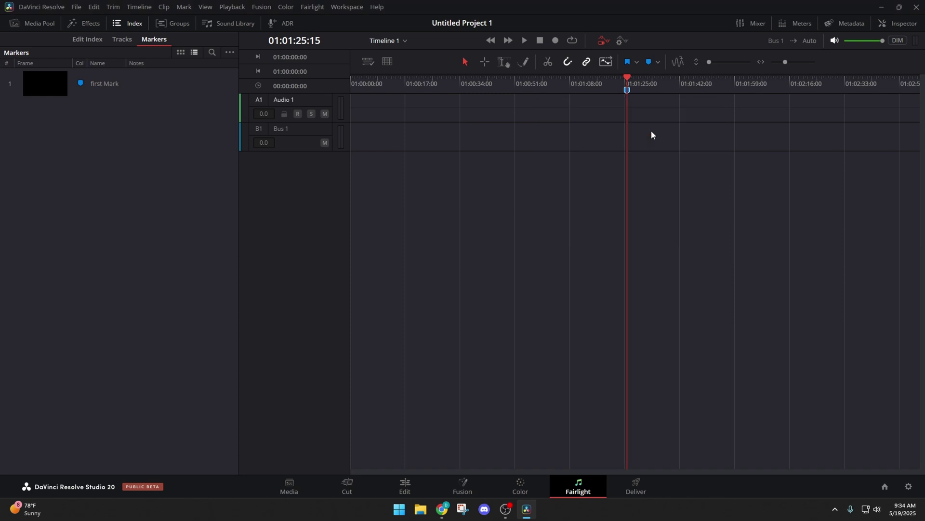
click(424, 90)
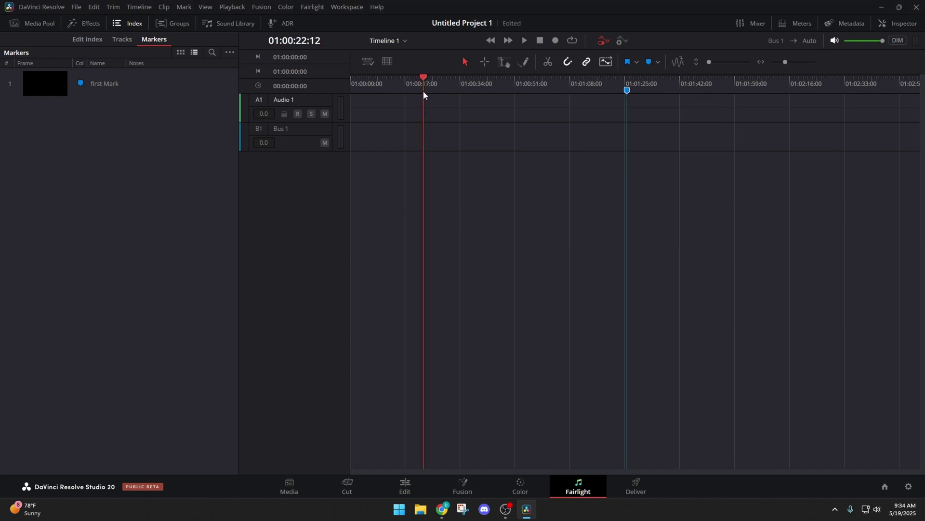
click(46, 86)
Select the Audio 1 and Bus 1 tracks in turn in the Index track list
click(123, 40)
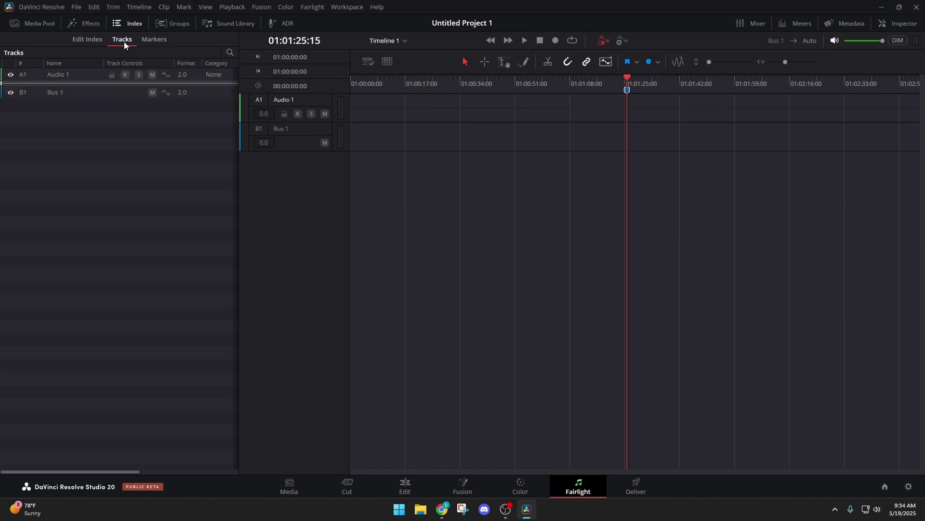
click(82, 92)
click(80, 74)
click(87, 91)
click(83, 75)
click(83, 90)
click(82, 77)
click(83, 91)
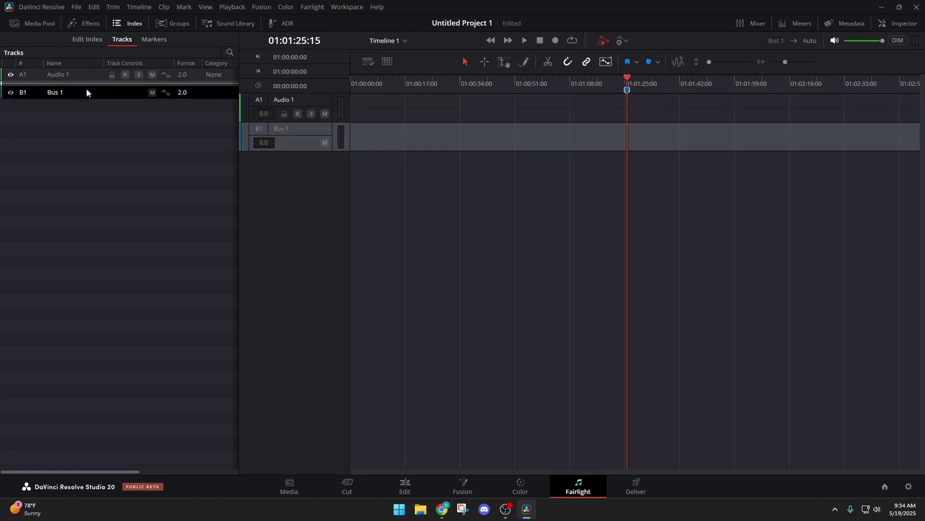
click(83, 75)
click(86, 92)
click(83, 74)
click(202, 102)
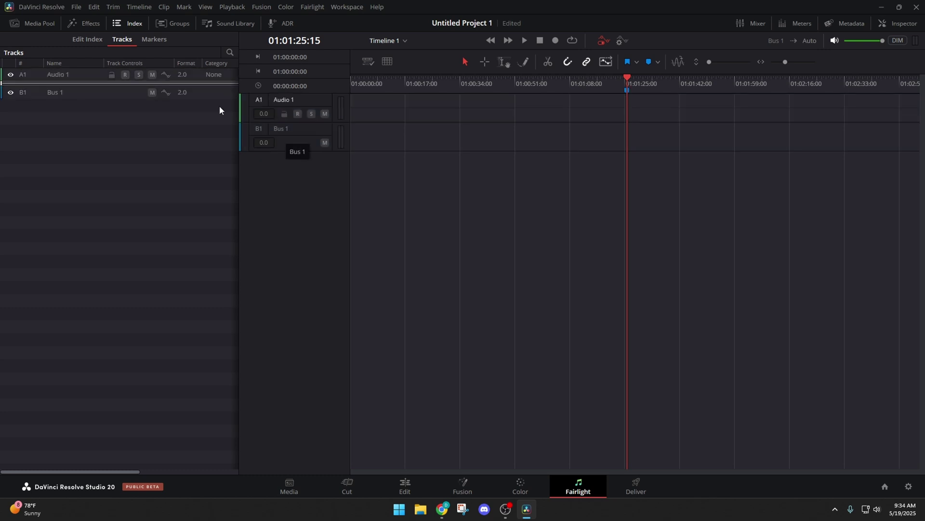
click(106, 91)
click(89, 78)
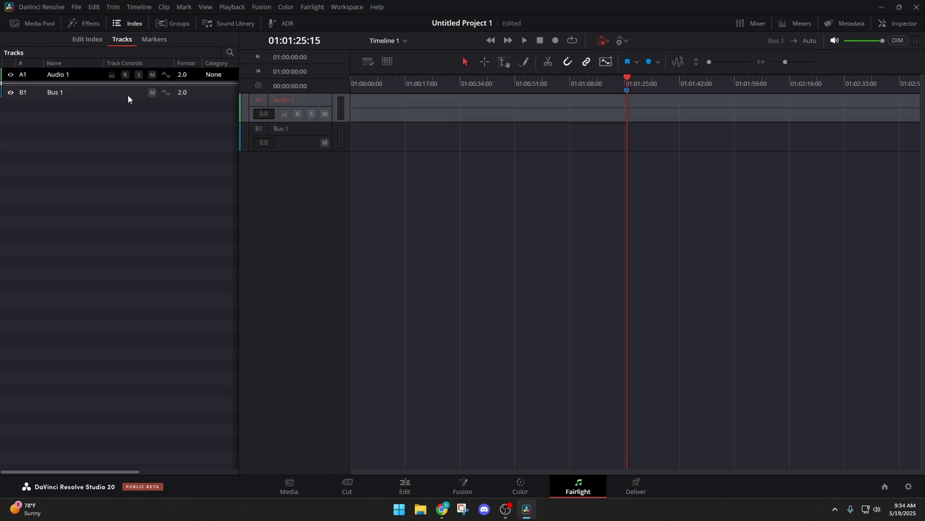
Toggle Solo and Mute on and off for the Audio 1 track
click(139, 76)
click(140, 76)
click(153, 75)
click(152, 74)
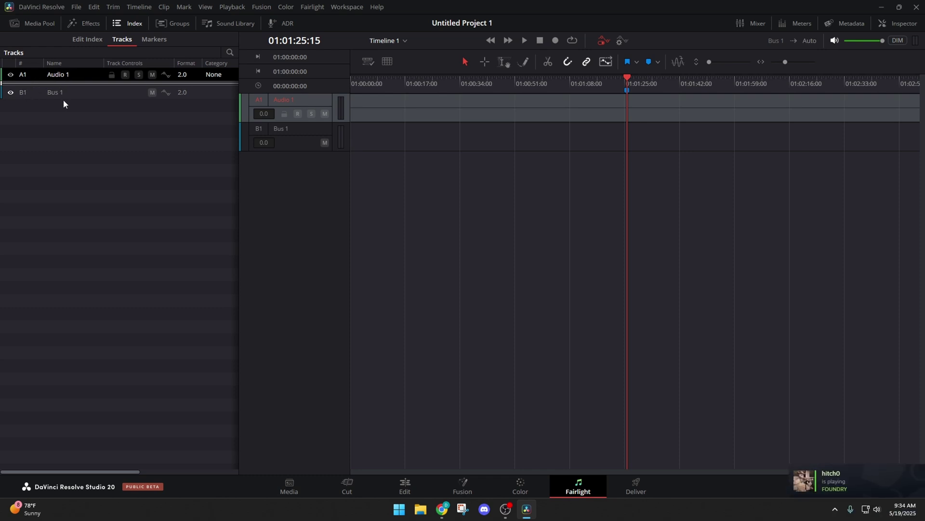
Hide and re-show Audio 1 and Bus 1 in the timeline with their eye icons
click(10, 74)
click(15, 92)
click(11, 74)
click(11, 92)
click(11, 93)
Switch the Index to the Edit list, glance at Tracks and Markers, and return to Edit
click(91, 41)
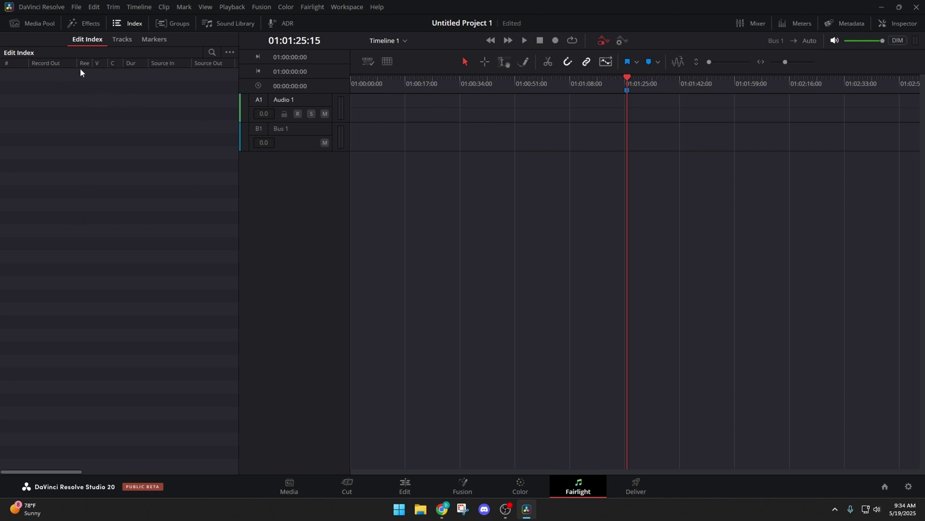
click(127, 42)
click(154, 39)
click(85, 43)
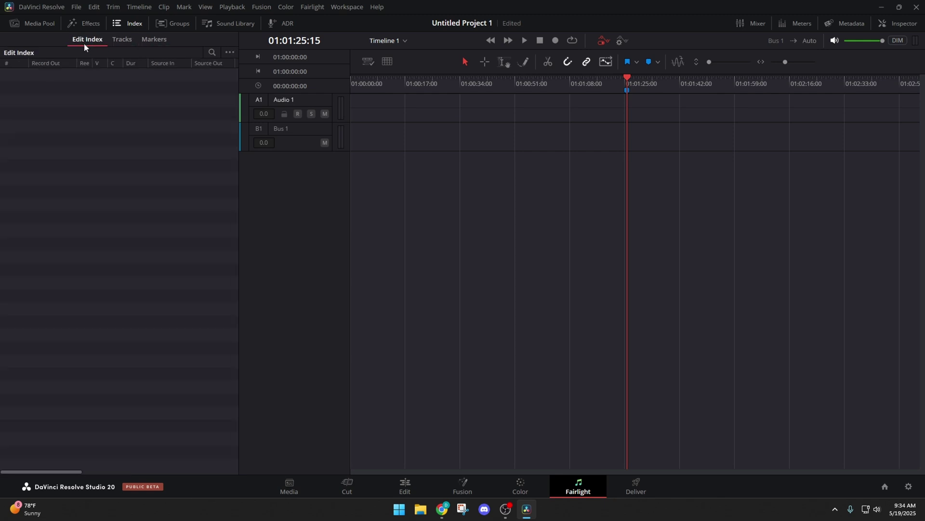
Show the Groups panel instead of the Index and add a new Audio 2 track
click(176, 28)
click(139, 23)
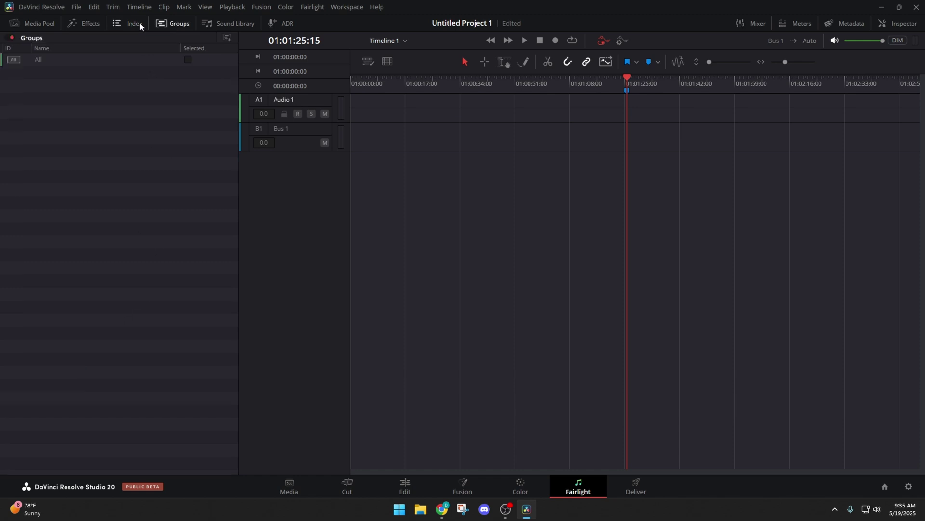
click(77, 62)
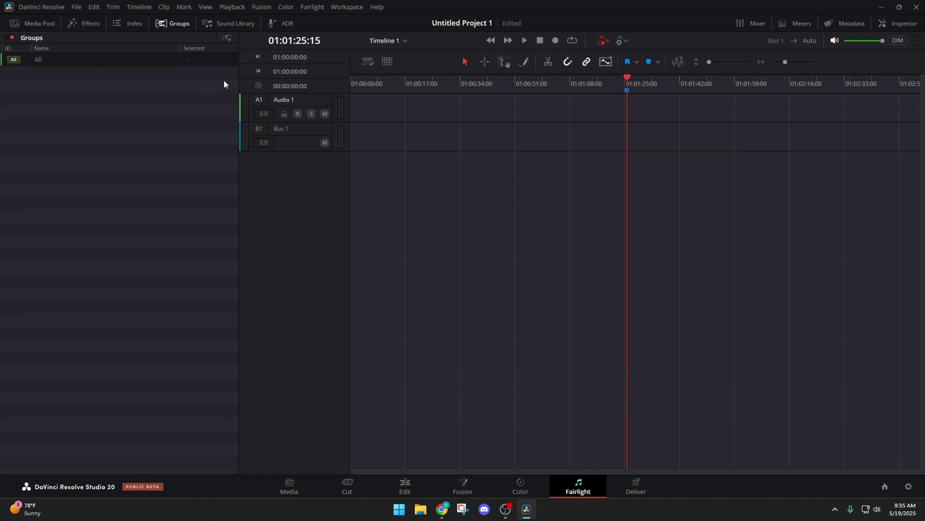
right_click(325, 195)
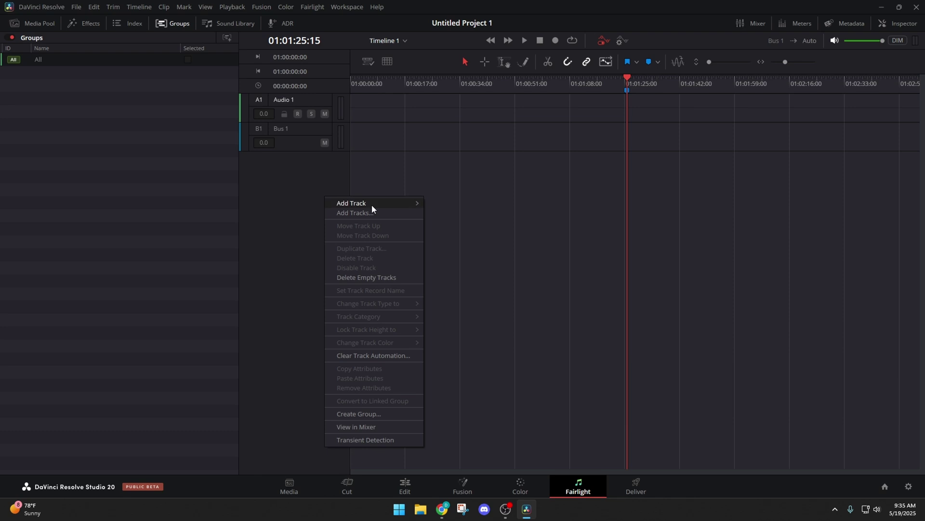
mouse_move(371, 204)
click(463, 203)
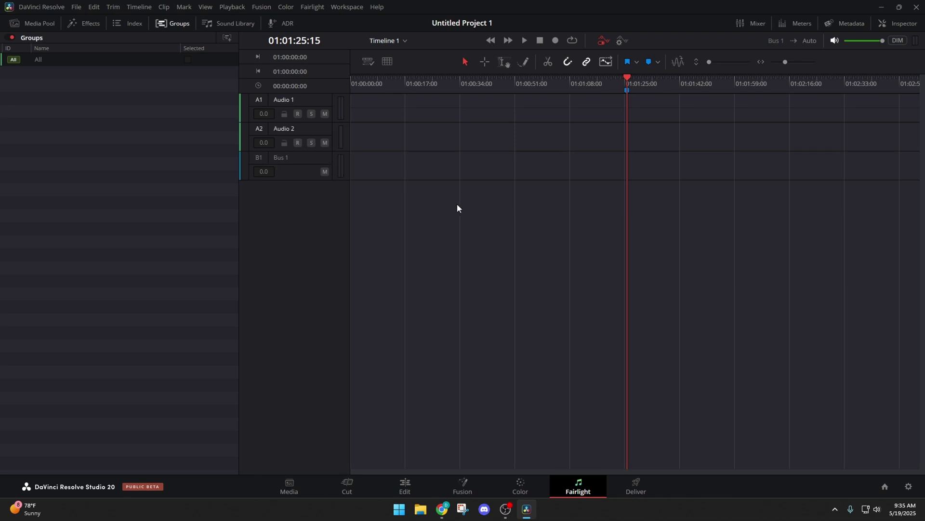
Select and deselect the Audio 1 and Audio 2 tracks in the timeline
click(304, 130)
click(316, 101)
click(297, 241)
click(310, 138)
click(308, 100)
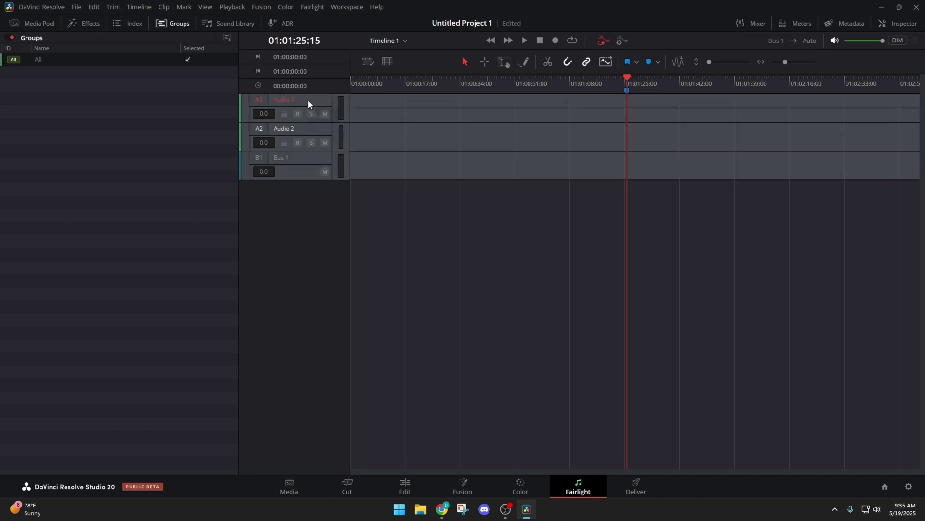
click(265, 200)
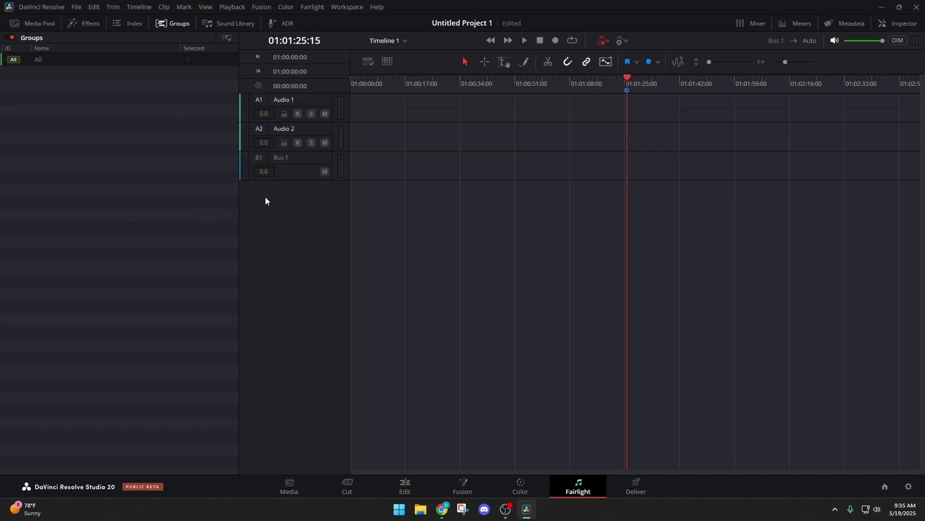
Create a new group with Audio 1 and Audio 2 as members, named 'Group 1'
click(227, 37)
click(289, 241)
click(329, 293)
click(255, 241)
click(327, 293)
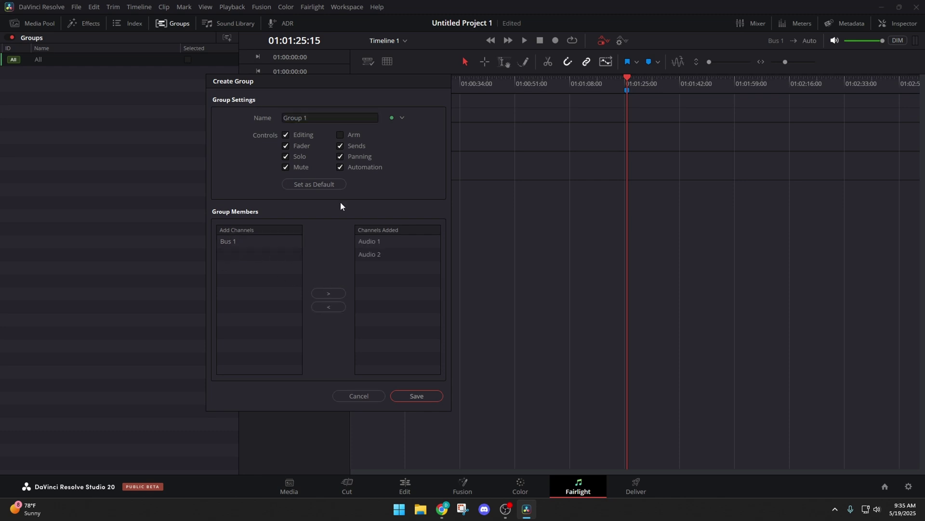
drag(309, 119, 271, 116)
text(Group 12)
key(BackSpace)
Save Group 1, then toggle its enable badge on and off several times
click(428, 397)
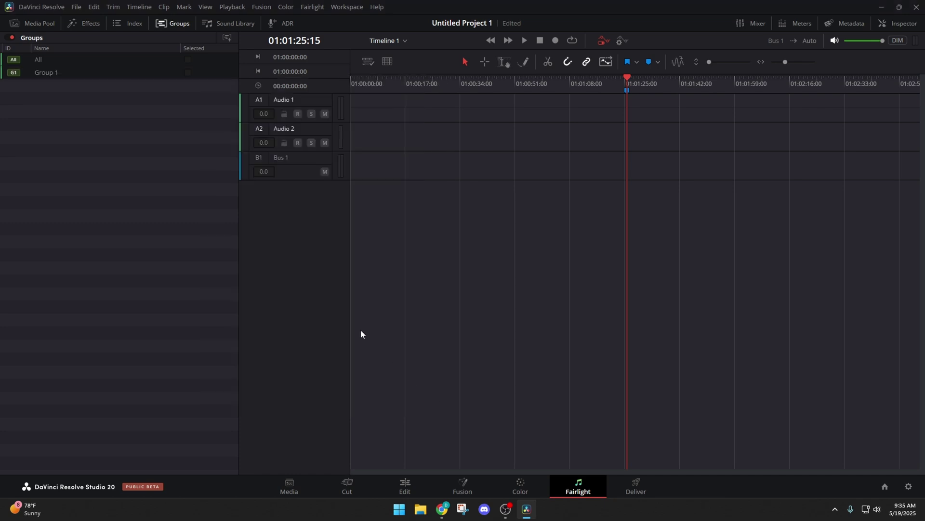
click(17, 73)
click(16, 73)
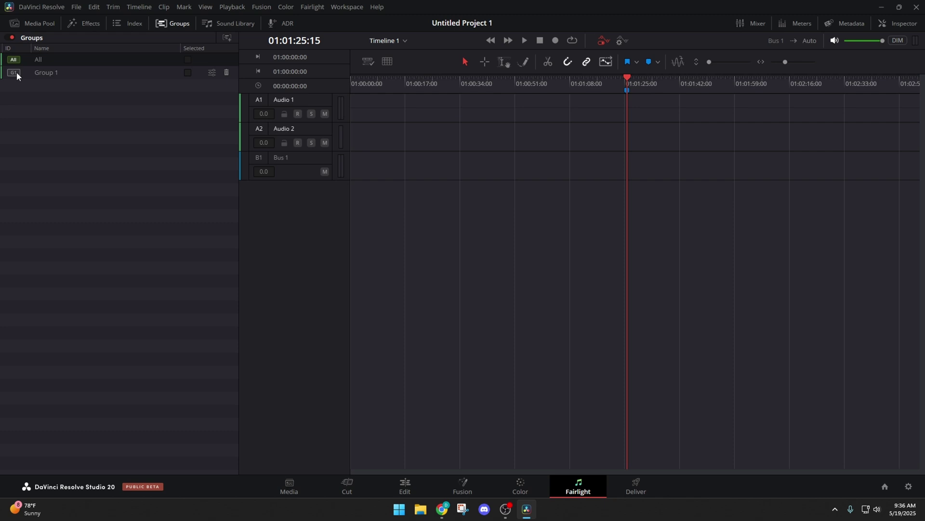
click(16, 72)
click(16, 72)
click(18, 73)
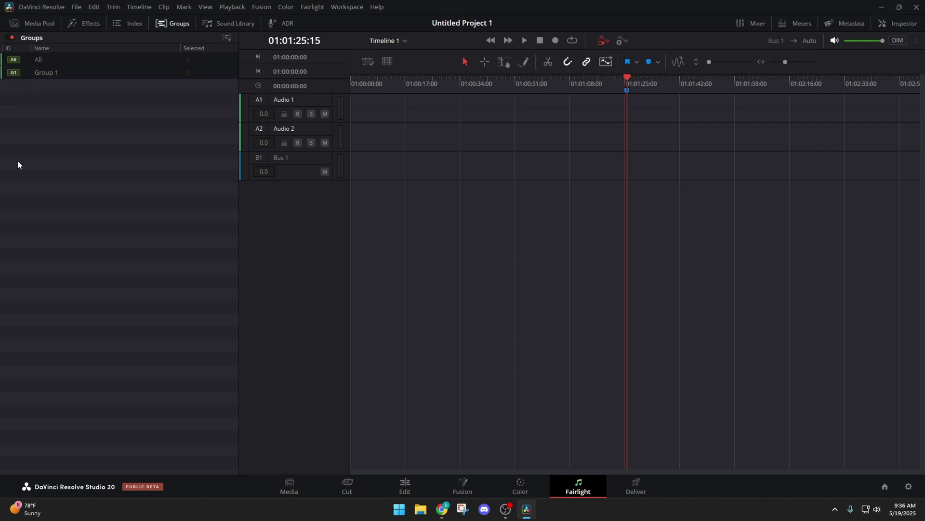
click(67, 75)
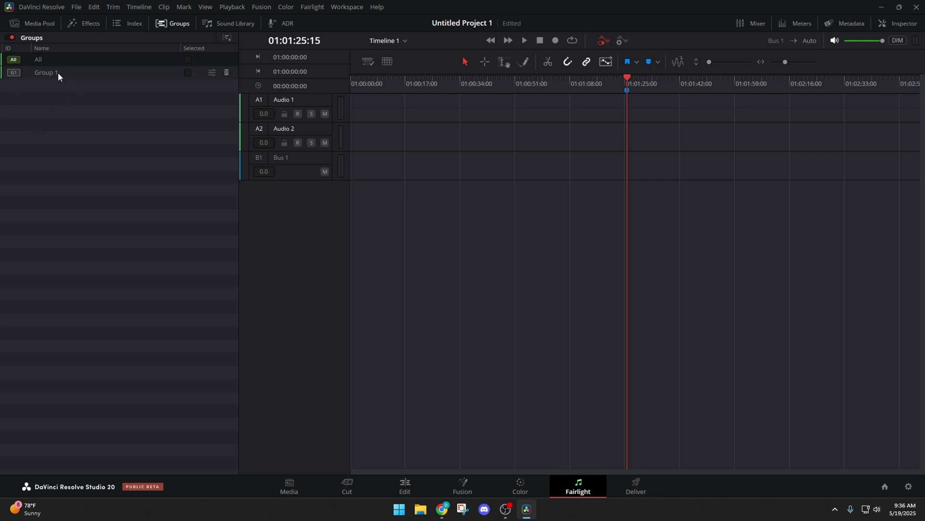
Toggle selection of Group 1's tracks on and off
click(188, 72)
click(191, 72)
click(188, 72)
click(190, 74)
Open and save Group 1's Modify Group settings, then bring up the Sound Library
click(212, 72)
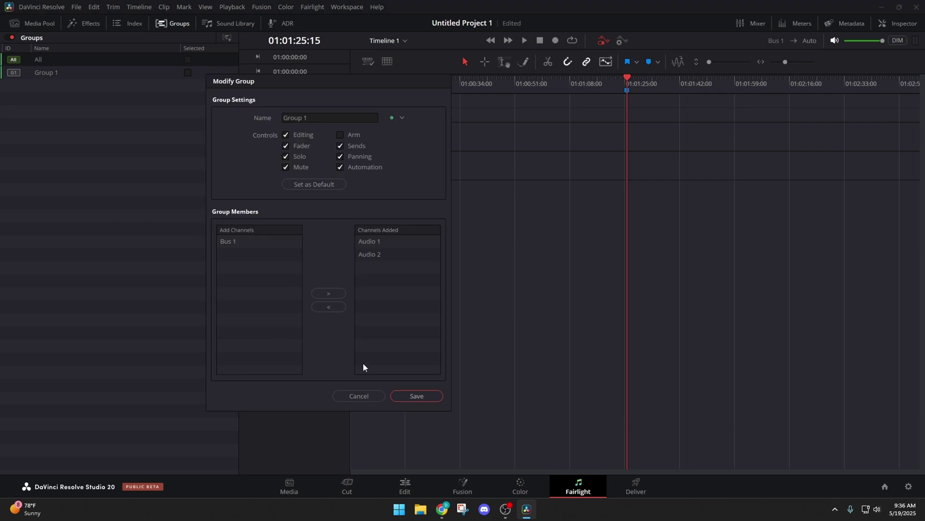
click(417, 398)
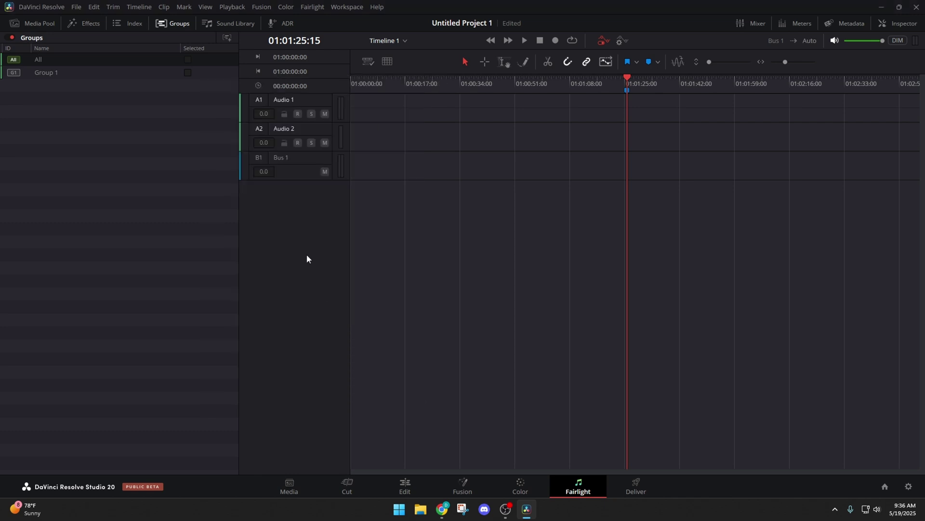
click(235, 25)
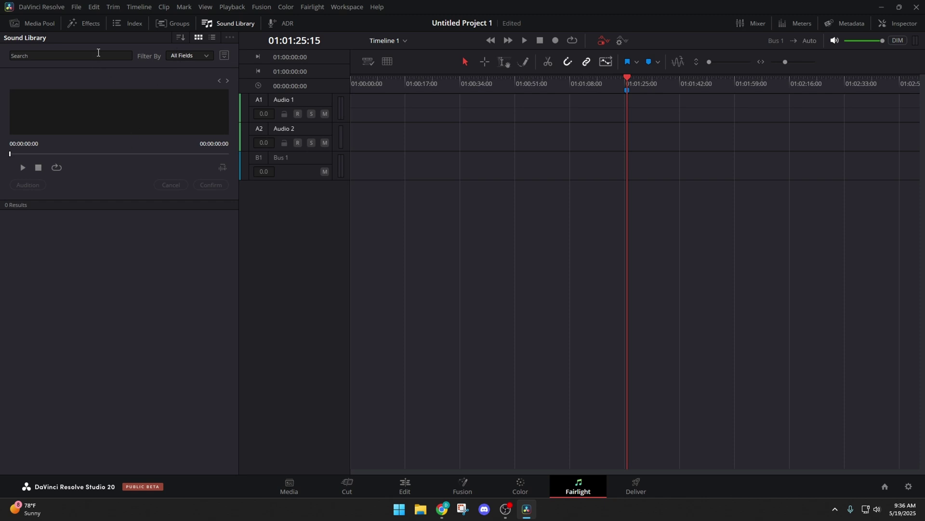
Switch the Sound Library results between list and thumbnail views
click(65, 54)
click(212, 39)
click(198, 39)
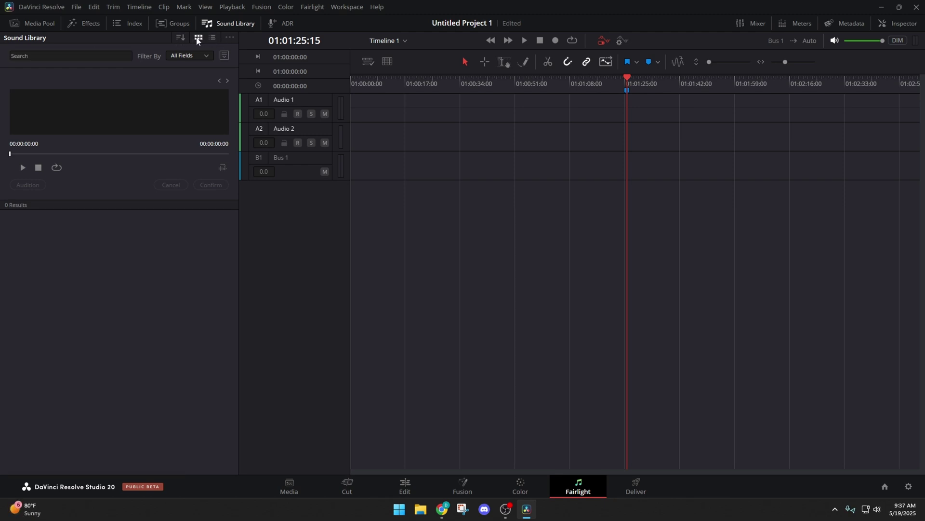
Check the search field filters and keep Fairlight Sound Library as the database
click(91, 59)
click(186, 57)
click(224, 56)
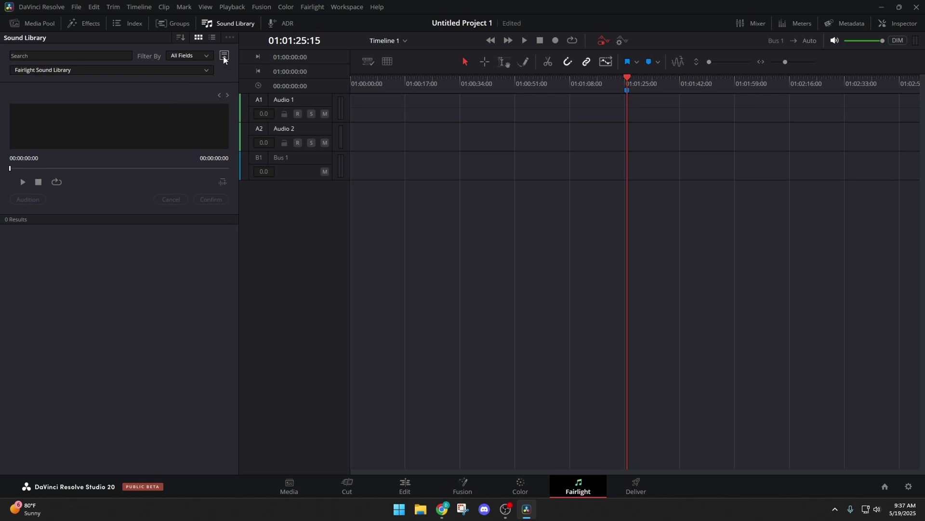
click(207, 71)
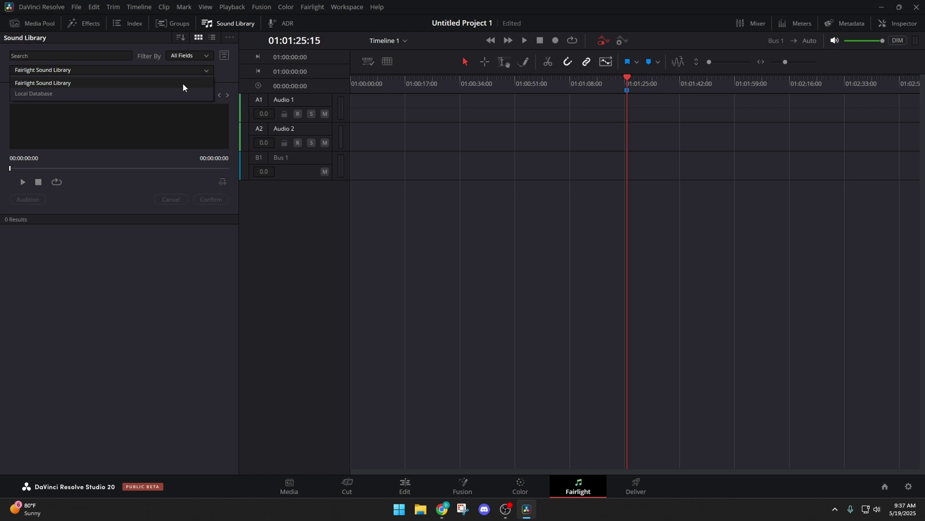
click(183, 84)
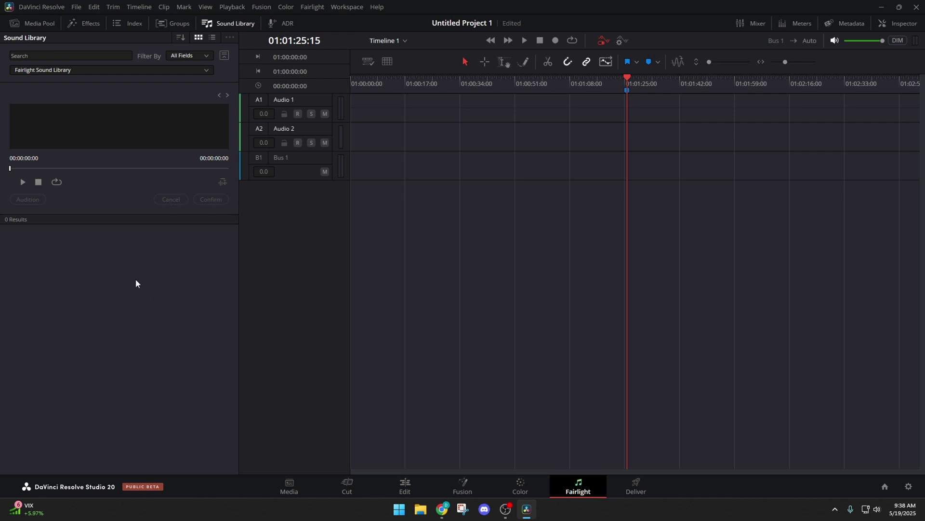
click(91, 55)
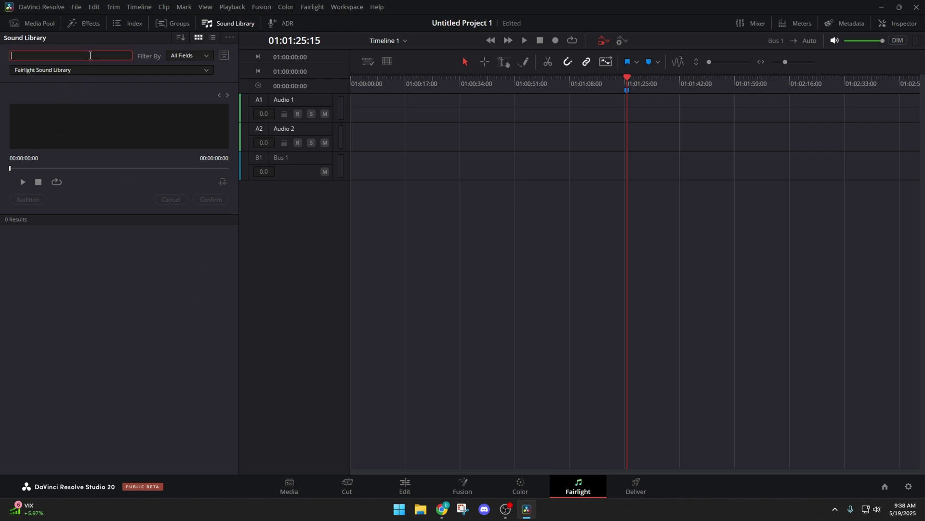
Search the Sound Library for *** and scroll through the 515 results
text(***)
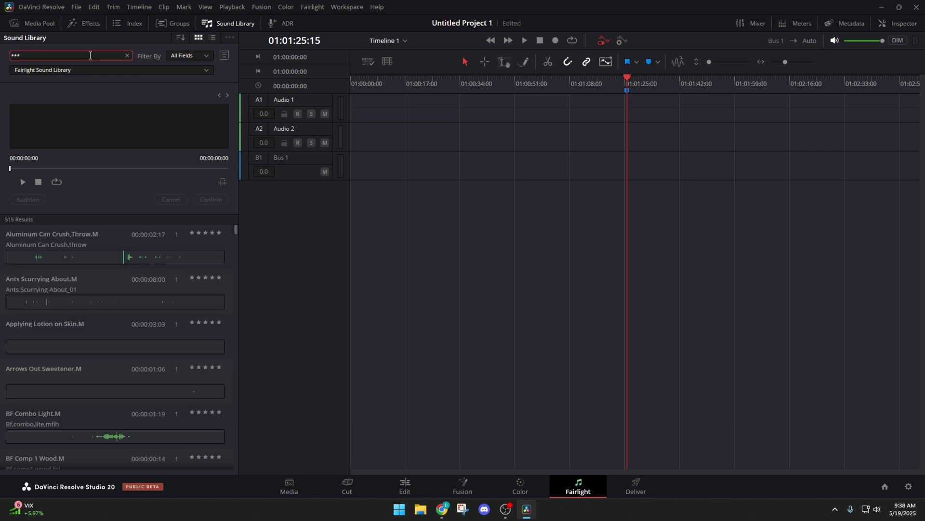
scroll(130, 316, down, 5)
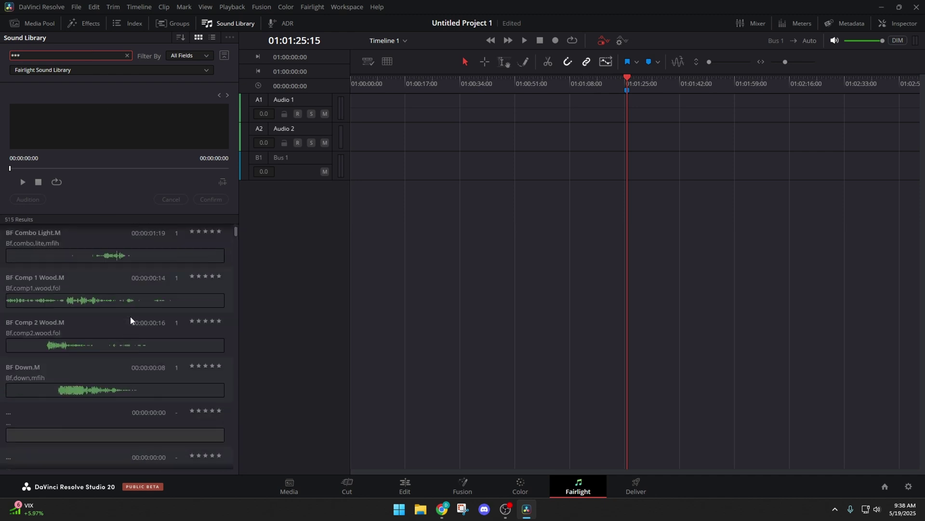
scroll(131, 312, down, 1)
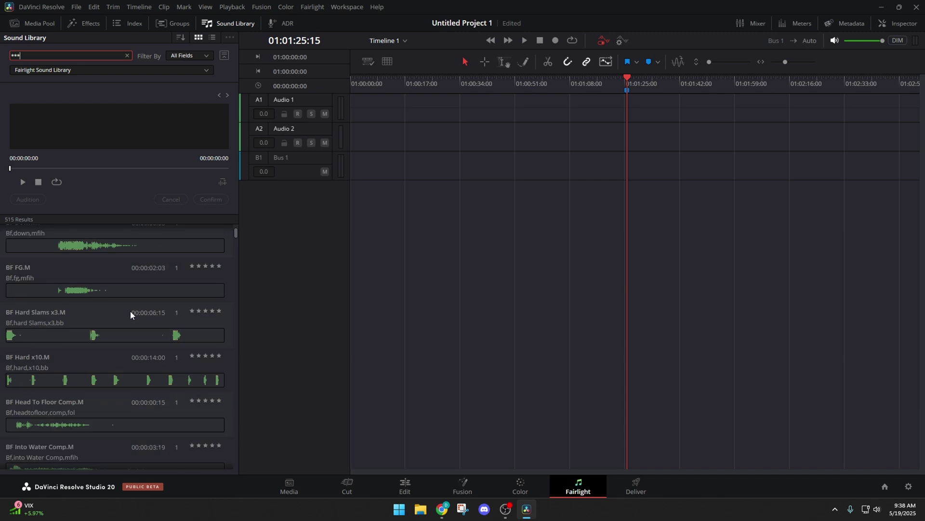
scroll(130, 312, down, 6)
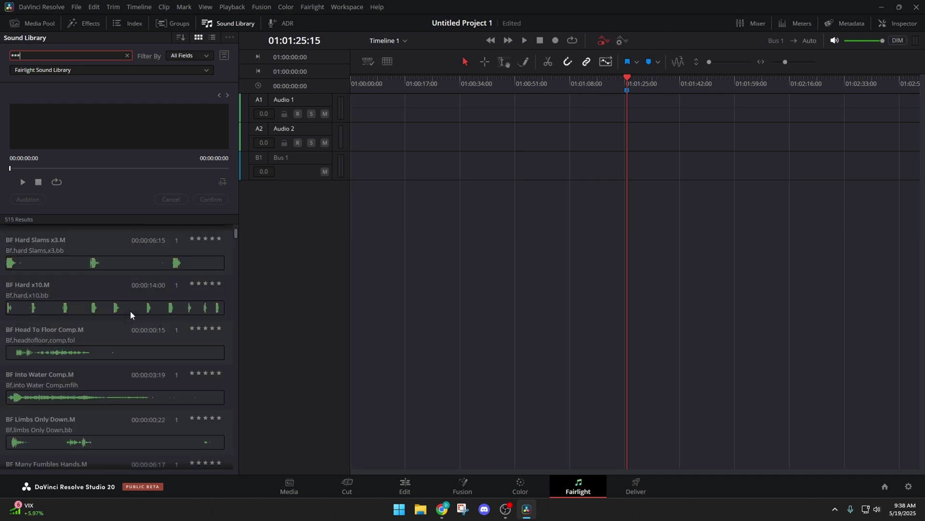
scroll(131, 315, down, 4)
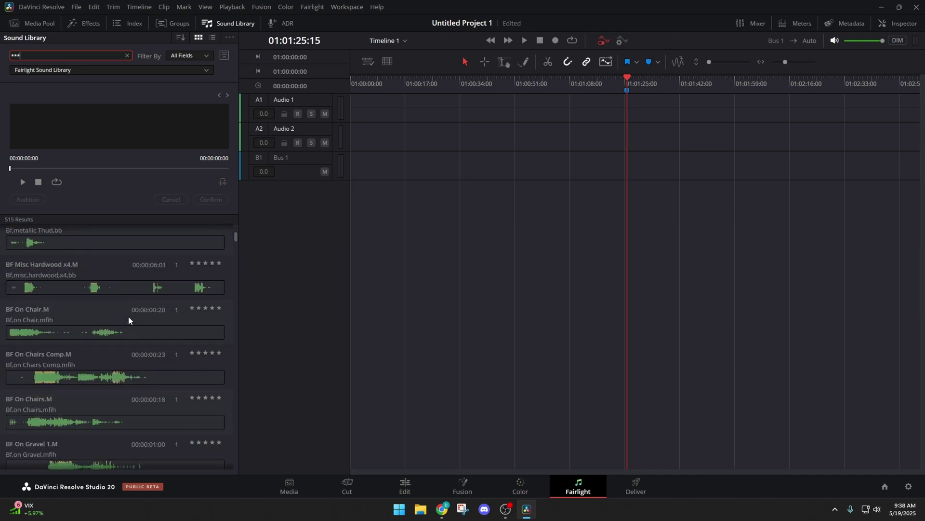
Preview BF On Chair.M, BF On Chairs Comp.M and BF On Chairs.M with monitoring dimmed
click(124, 326)
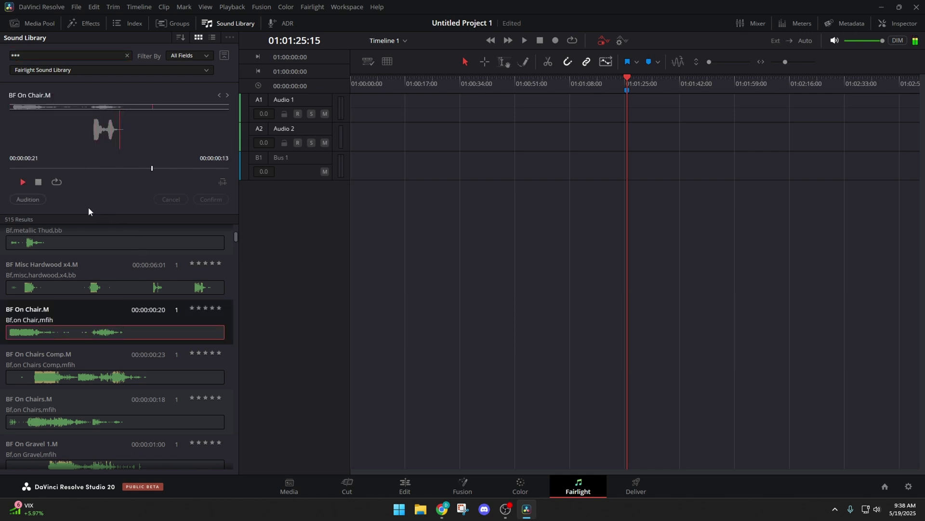
click(85, 379)
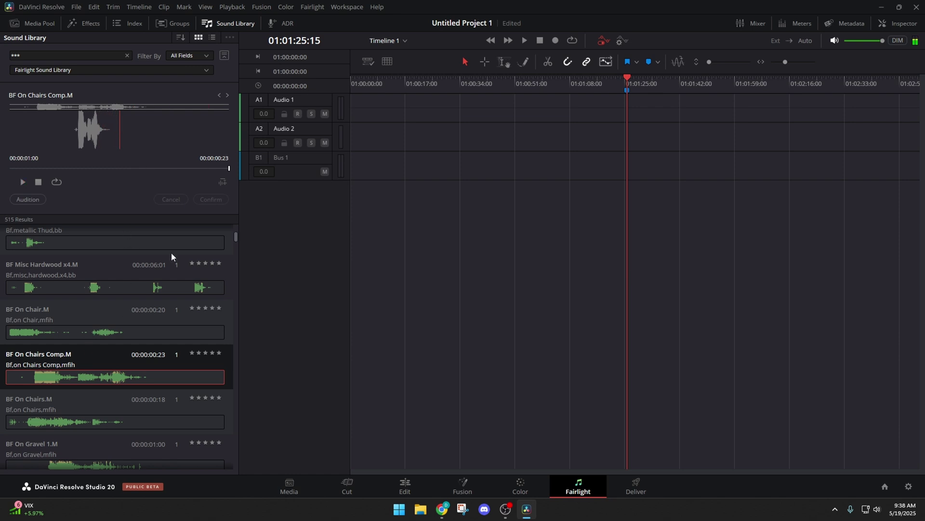
scroll(116, 359, down, 2)
click(114, 345)
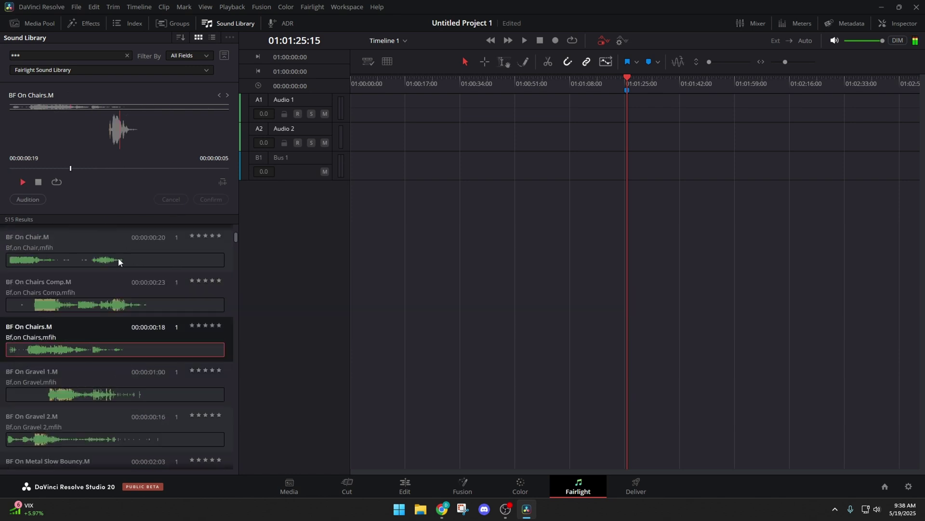
click(899, 40)
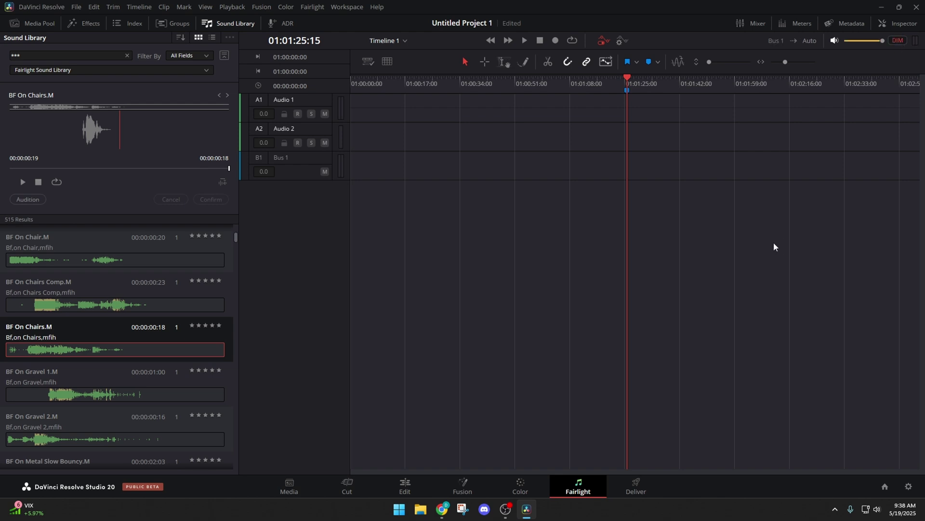
click(23, 182)
Set monitor volume to -17 dB, drop BF On Chairs.M.wav at Audio 1's start, and scrub it
mouse_move(882, 41)
mouse_down()
mouse_move(864, 43)
mouse_move(900, 36)
mouse_move(897, 46)
mouse_up()
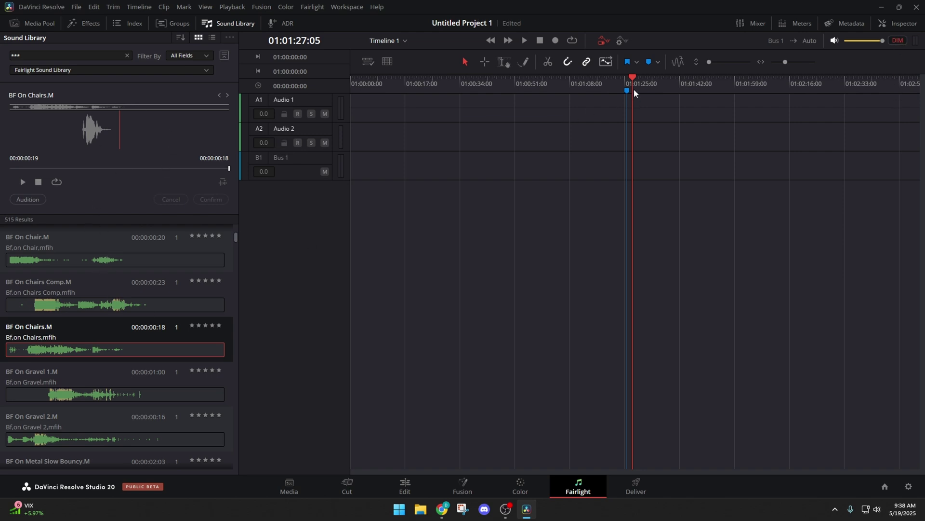
drag(632, 78, 355, 109)
drag(108, 133, 351, 112)
scroll(374, 126, up, 3)
scroll(375, 127, up, 4)
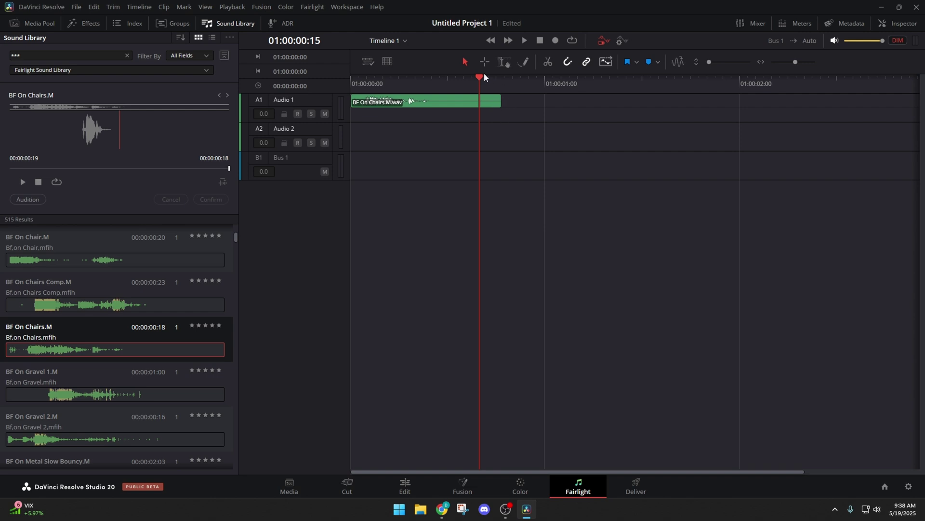
drag(484, 73, 415, 143)
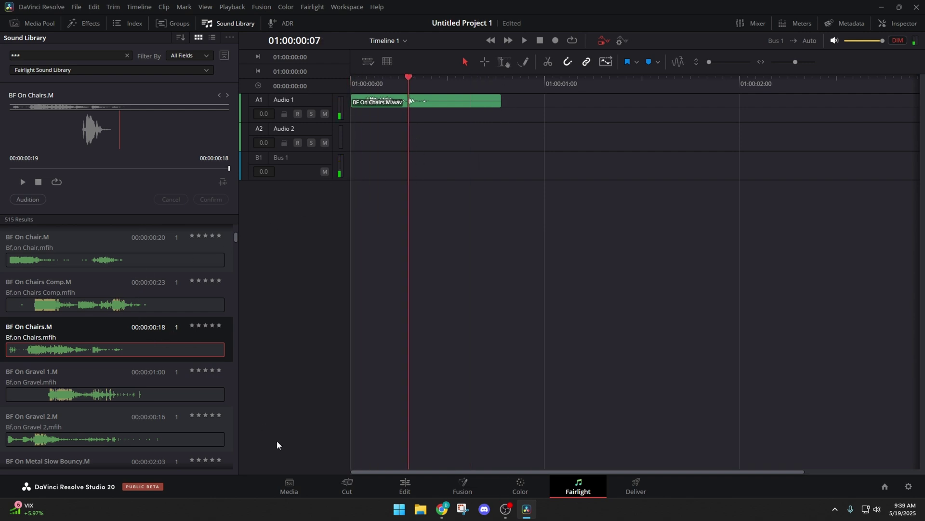
In ADR Setup add the character DAD, and move BF On Chairs.M.wav onto Audio 2
click(274, 22)
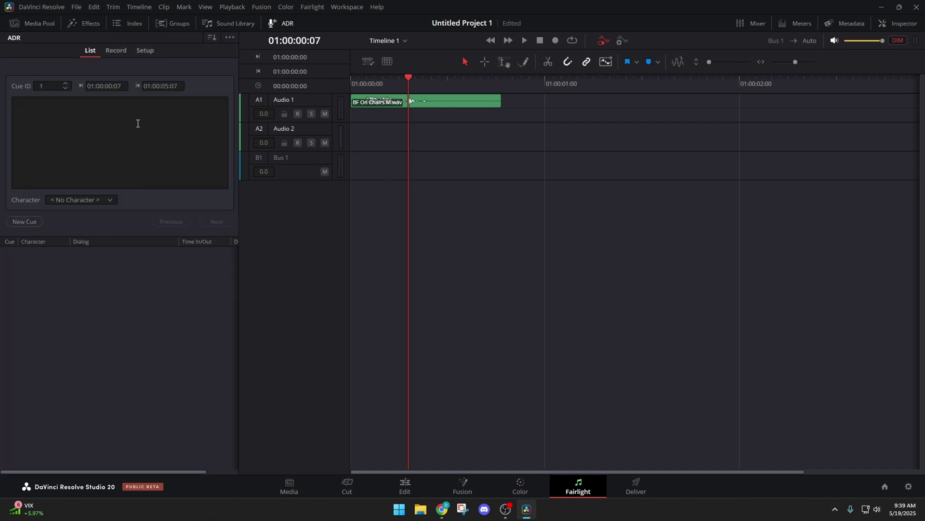
click(146, 51)
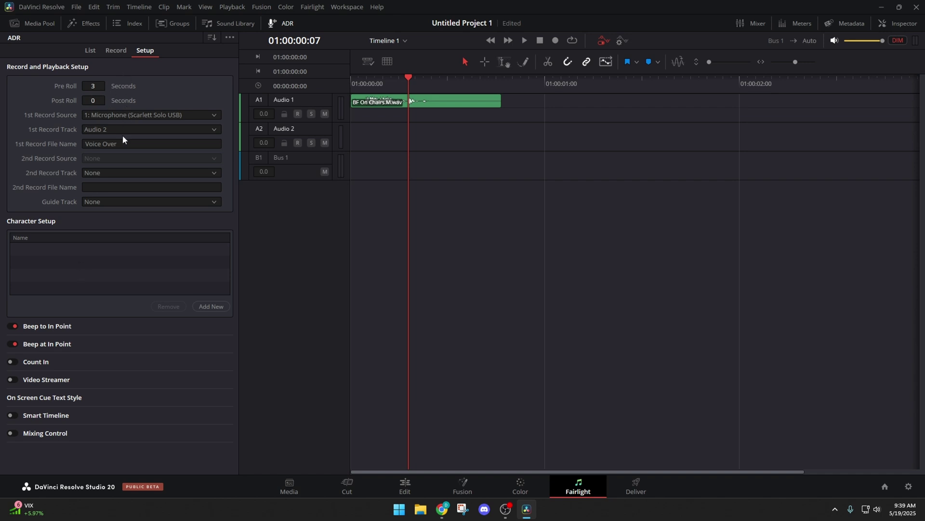
click(211, 307)
text(DAD)
key(Return)
drag(453, 103, 444, 142)
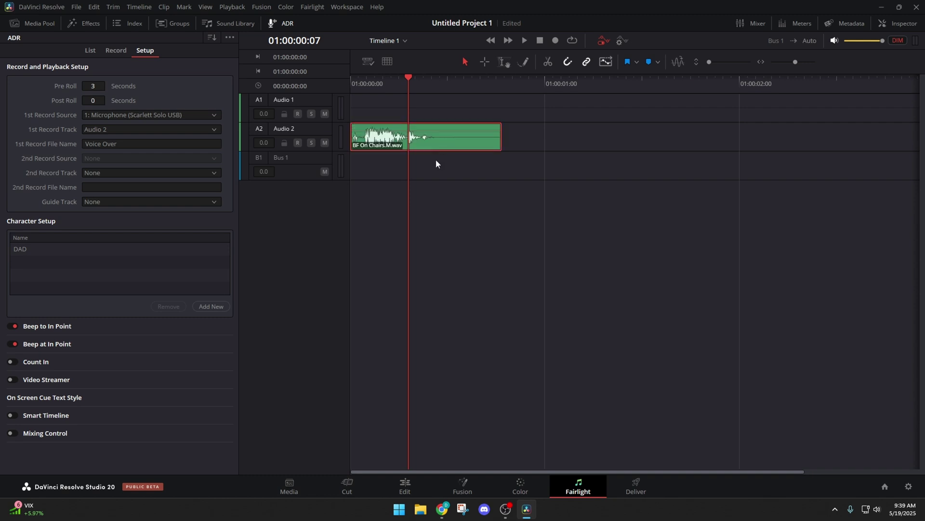
click(398, 103)
Expand and collapse the Beep to In Point and Beep at In Point settings
click(49, 326)
scroll(137, 279, down, 2)
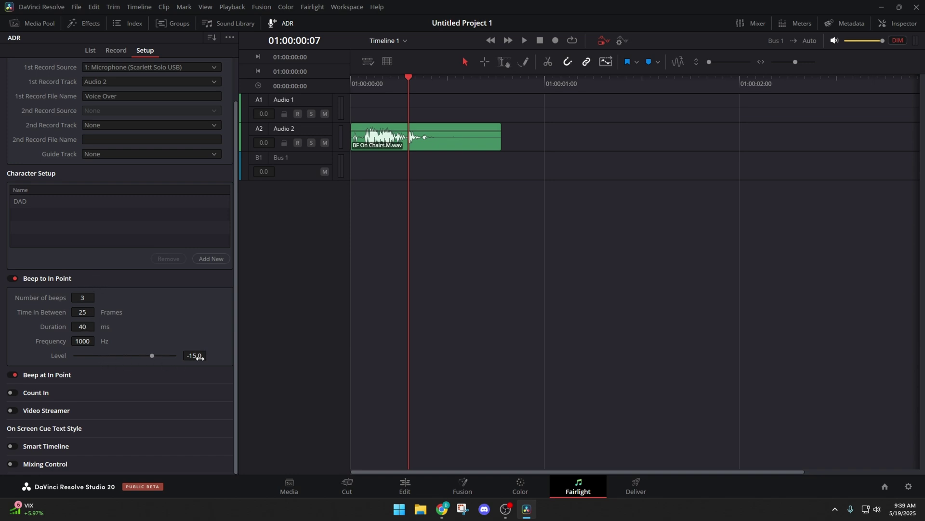
click(905, 42)
click(904, 41)
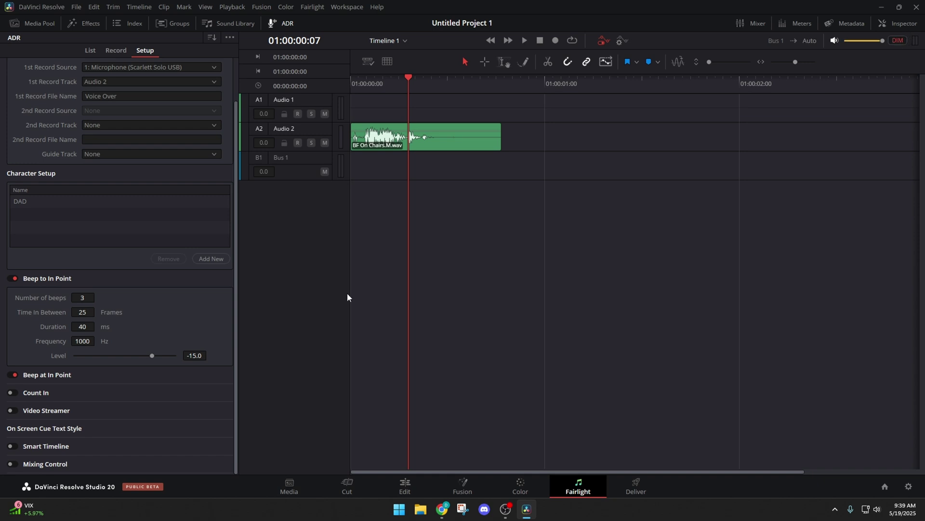
click(85, 280)
click(101, 348)
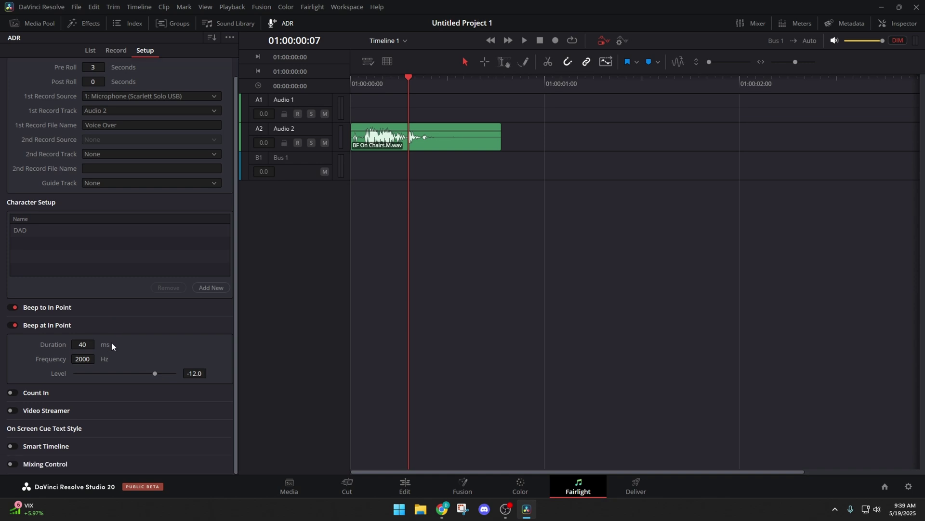
click(93, 326)
Expand and collapse Count In, Video Streamer and Smart Timeline, then switch to Record view
click(72, 366)
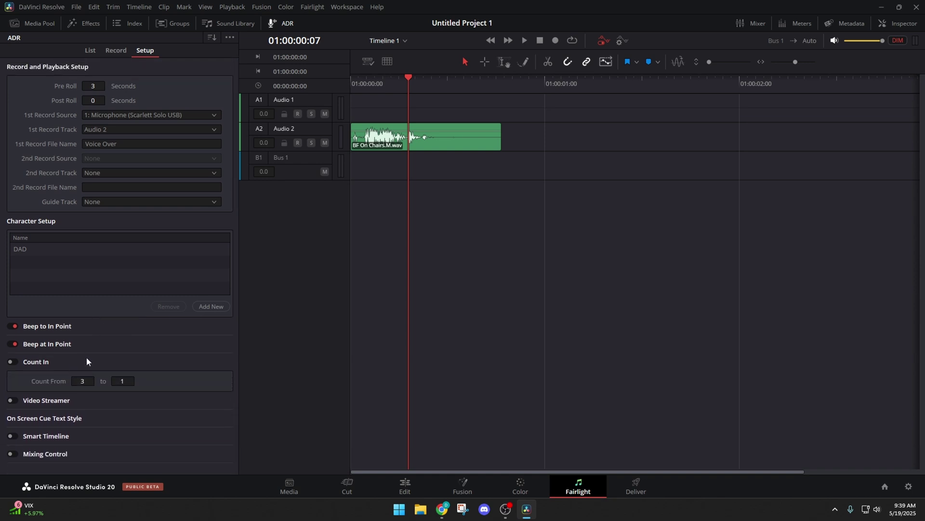
click(80, 367)
click(85, 378)
click(96, 379)
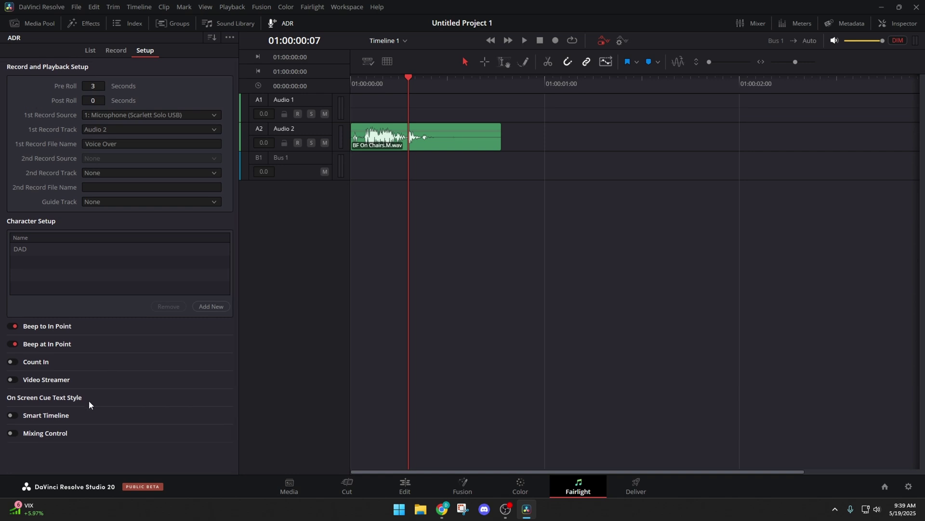
click(96, 413)
scroll(97, 413, down, 1)
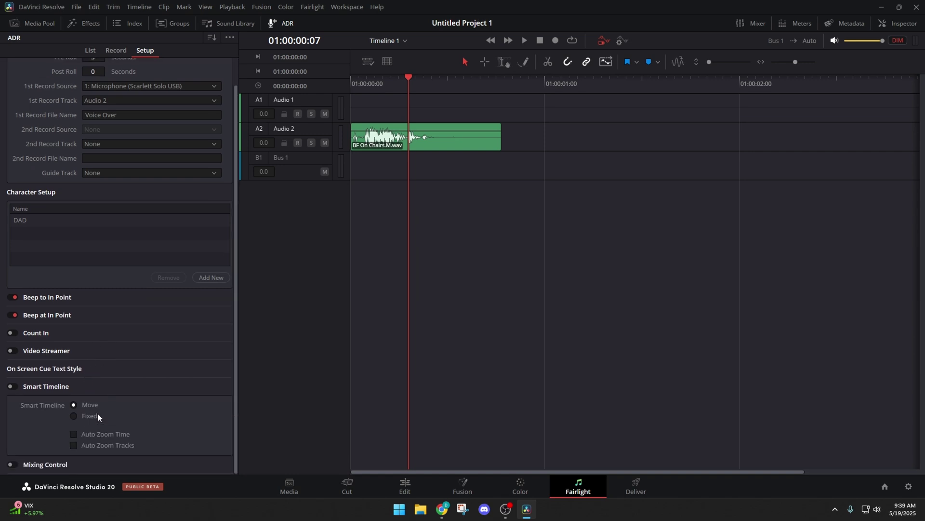
click(124, 388)
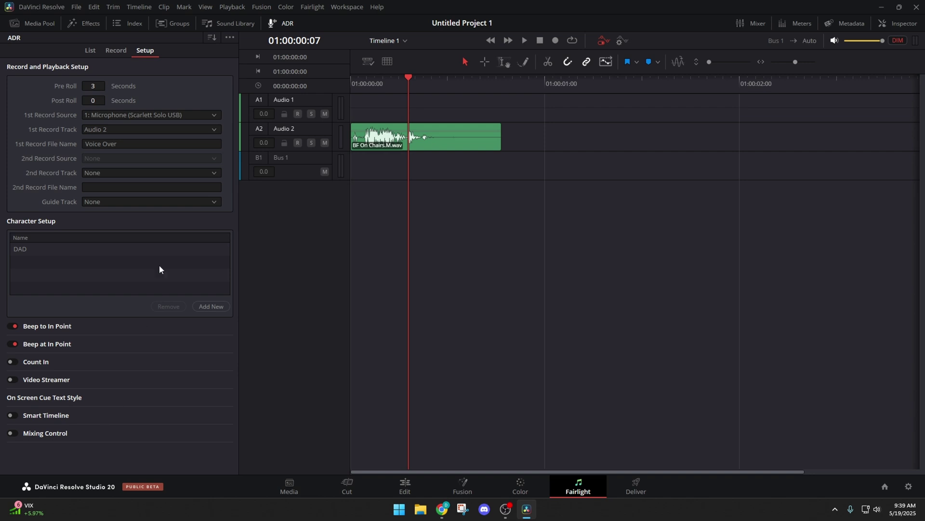
click(122, 56)
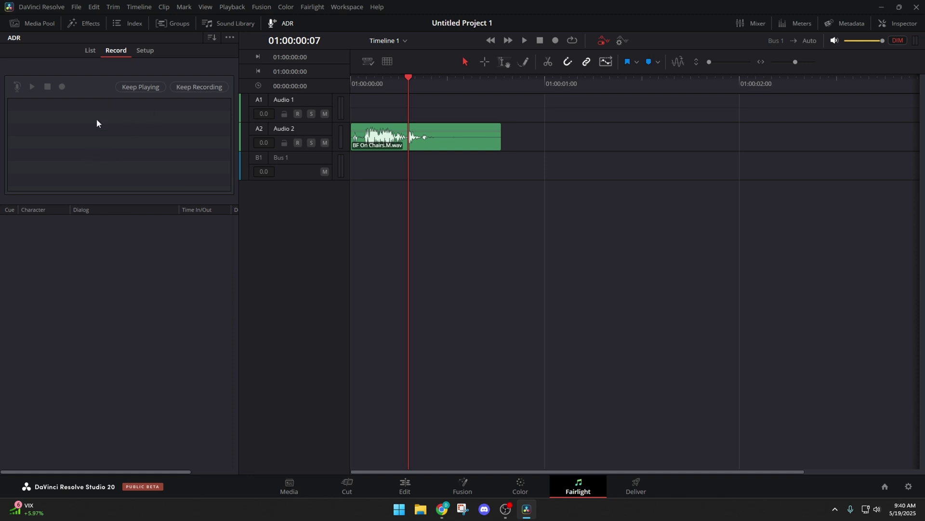
Switch the ADR panel to the cue list, add a trial cue, then delete it
click(91, 57)
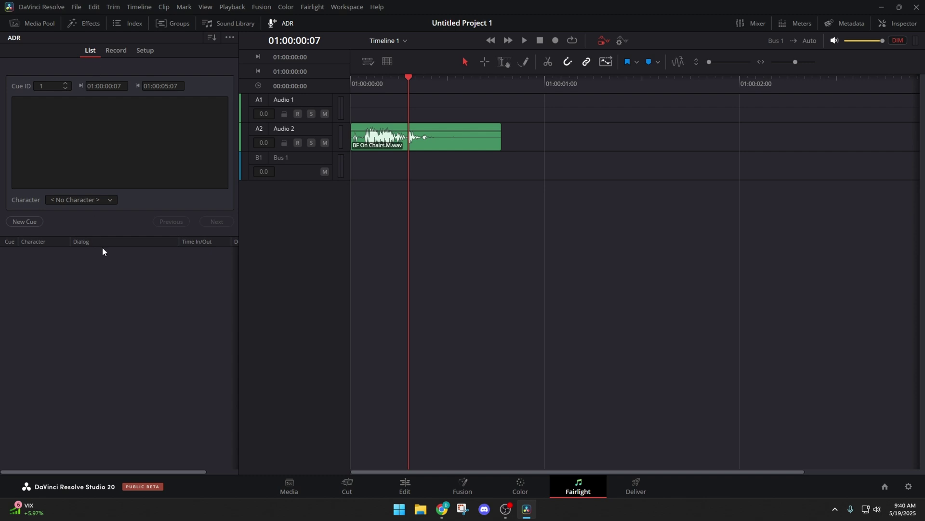
click(34, 222)
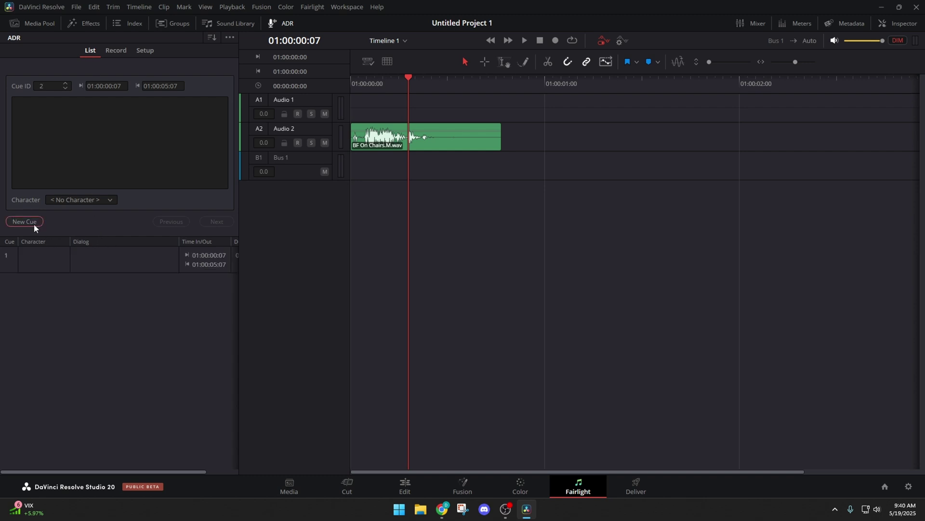
right_click(49, 264)
click(110, 265)
right_click(89, 261)
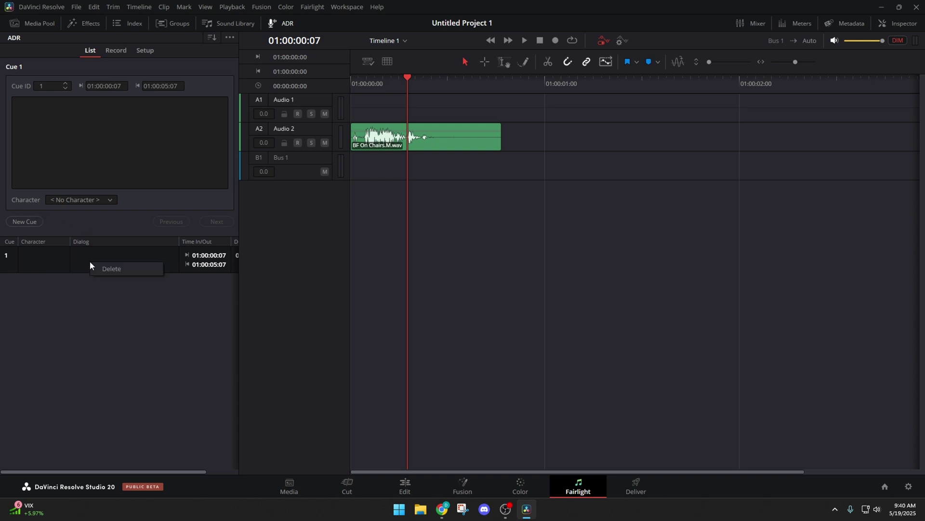
click(115, 269)
Enter 'Hello World!' as the cue's dialog text
click(108, 169)
text(HEllo ever)
key(BackSpace)
key(BackSpace)
key(BackSpace)
key(BackSpace)
key(BackSpace)
key(BackSpace)
key(BackSpace)
key(BackSpace)
key(BackSpace)
key(BackSpace)
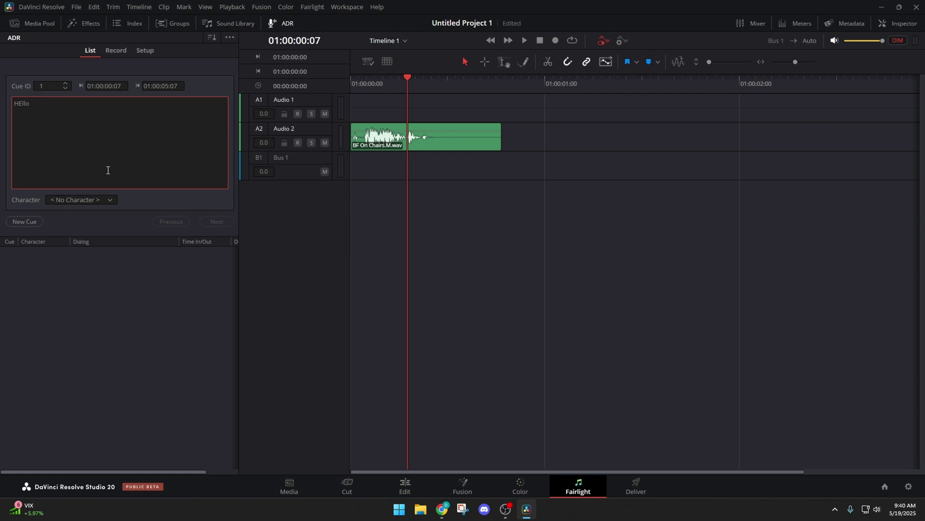
text(ello World#)
key(BackSpace)
text(!)
Assign character DAD and add cue 1 spanning 01:00:00:07 to 01:00:05:07
click(112, 197)
click(145, 51)
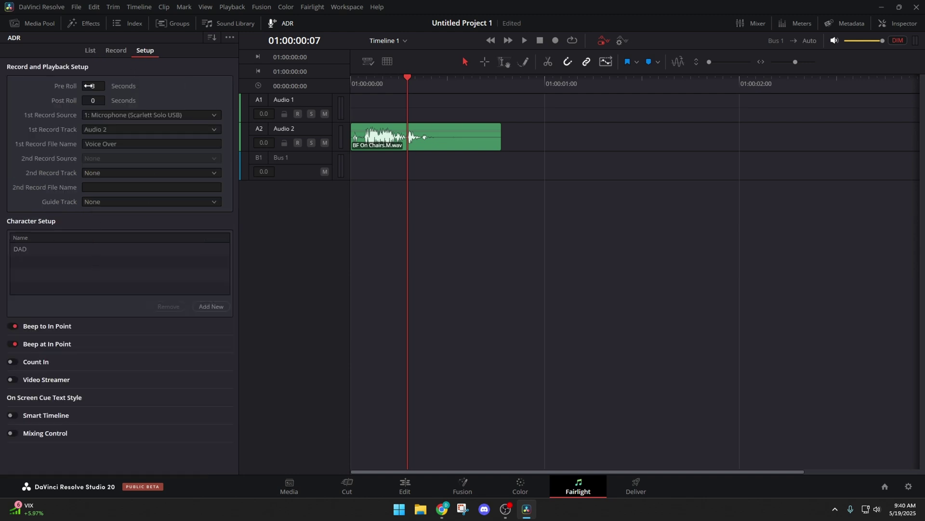
click(90, 50)
click(112, 199)
click(57, 223)
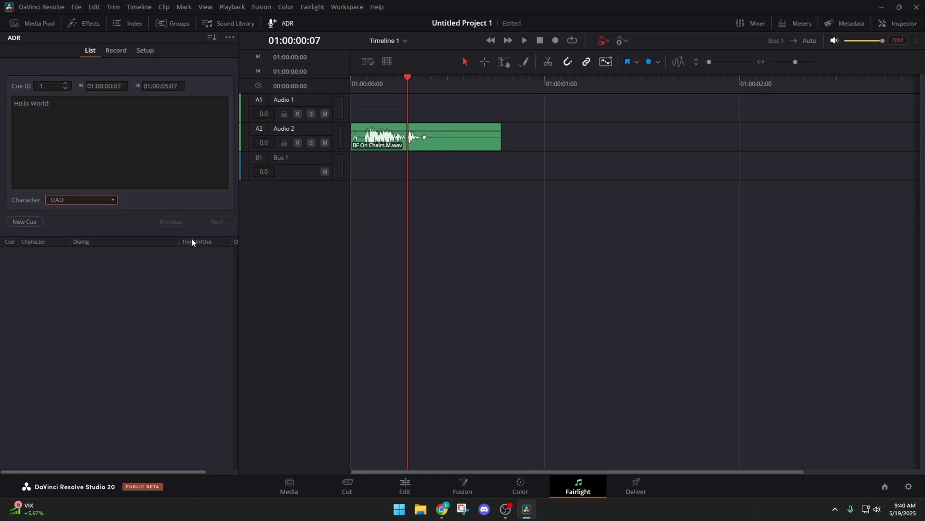
click(37, 222)
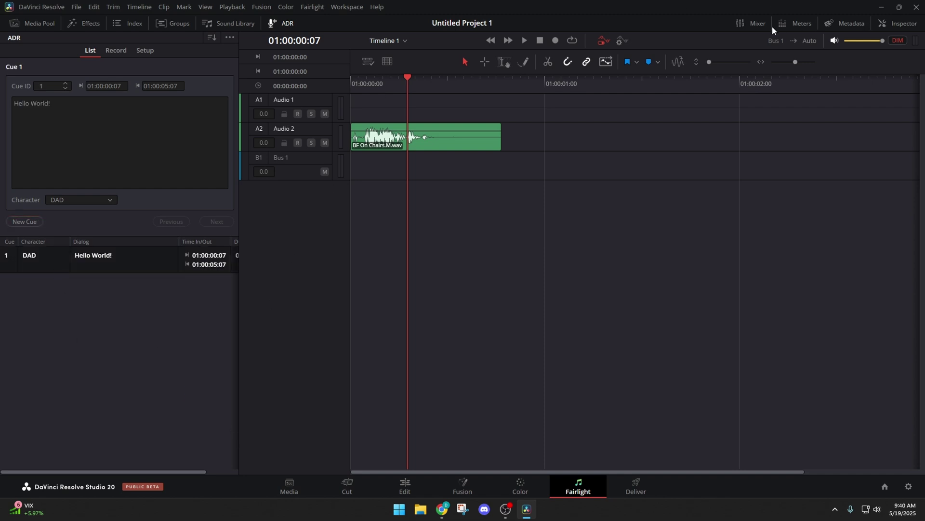
Show the meters above the timeline, scrub the clip and park the playhead at 01:00:00:07
click(791, 25)
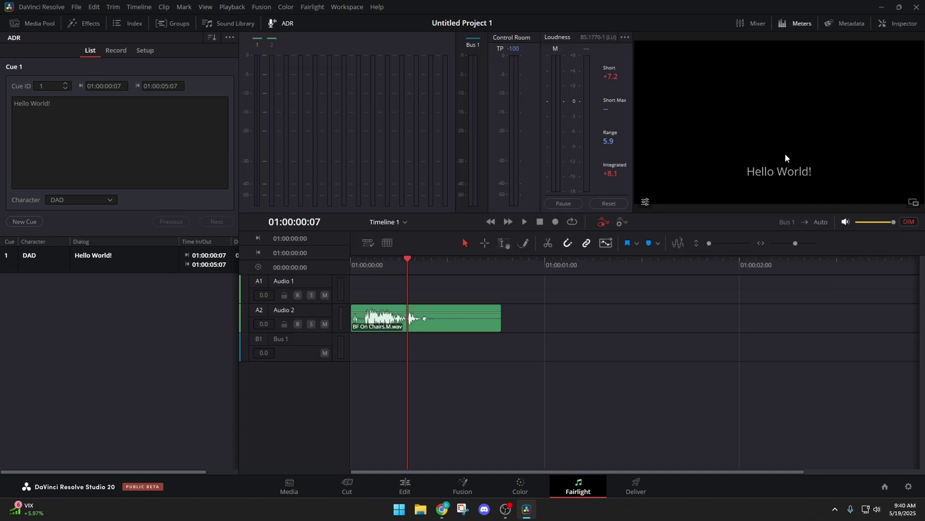
drag(403, 260, 427, 252)
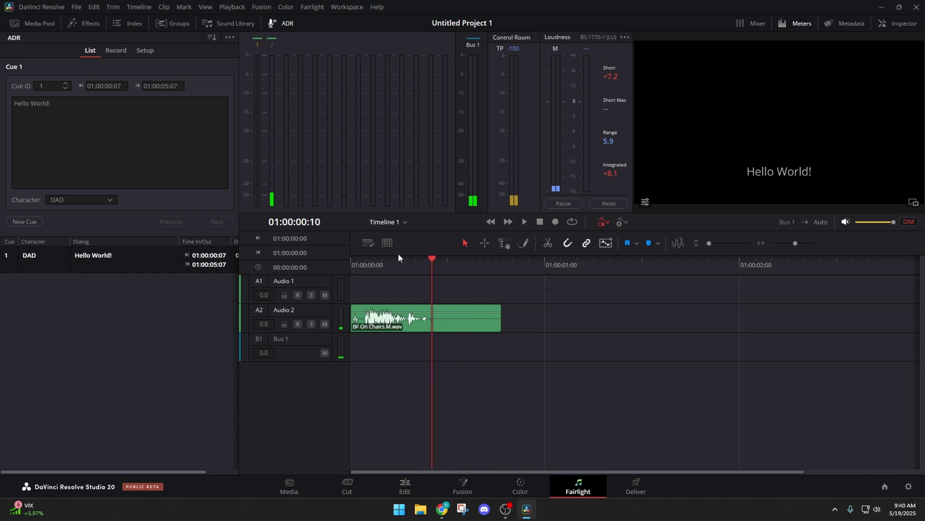
drag(432, 253, 408, 261)
Show the mixer beside the timeline and hide the ADR and meters panels
click(751, 25)
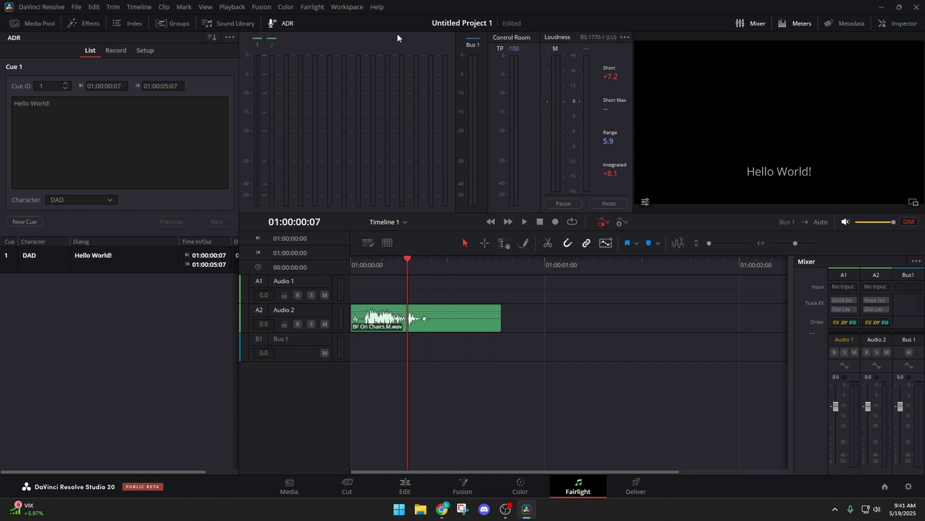
click(290, 29)
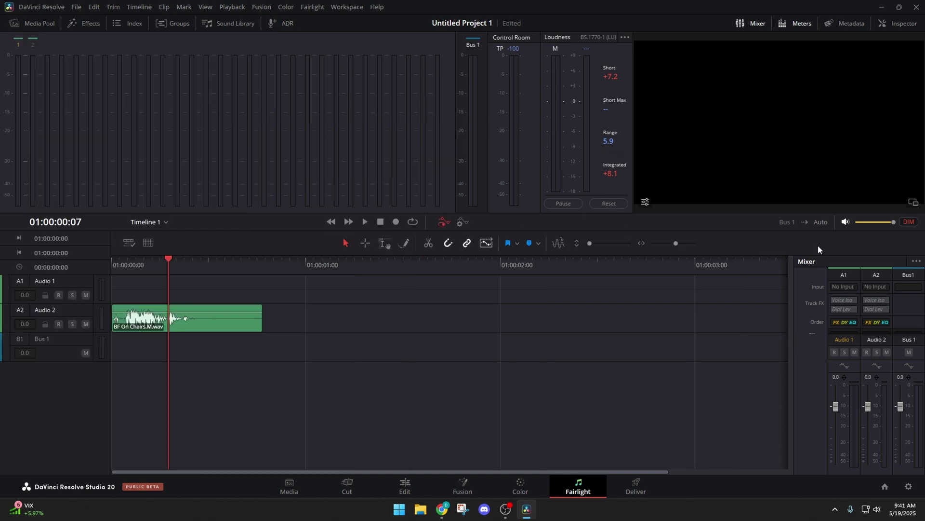
click(791, 21)
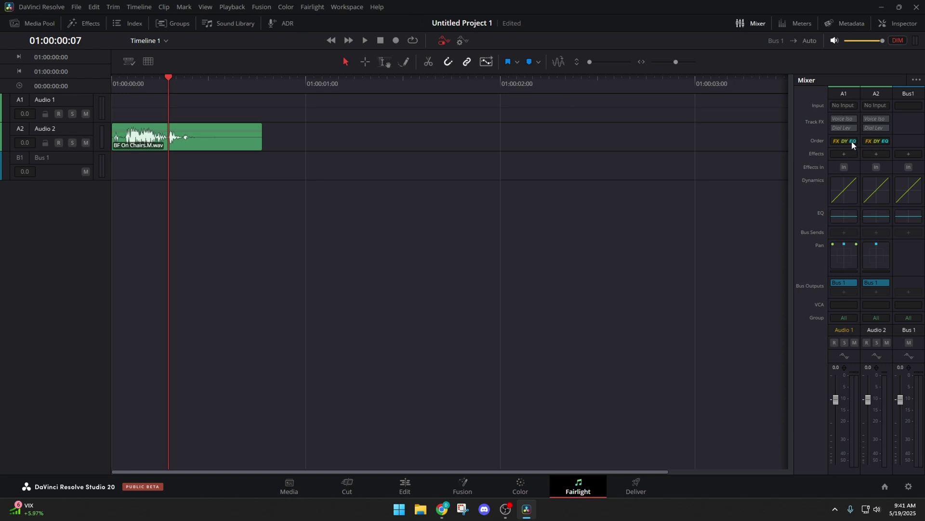
Open track A1's input patching window, then close it, leaving No Input
click(841, 106)
click(863, 130)
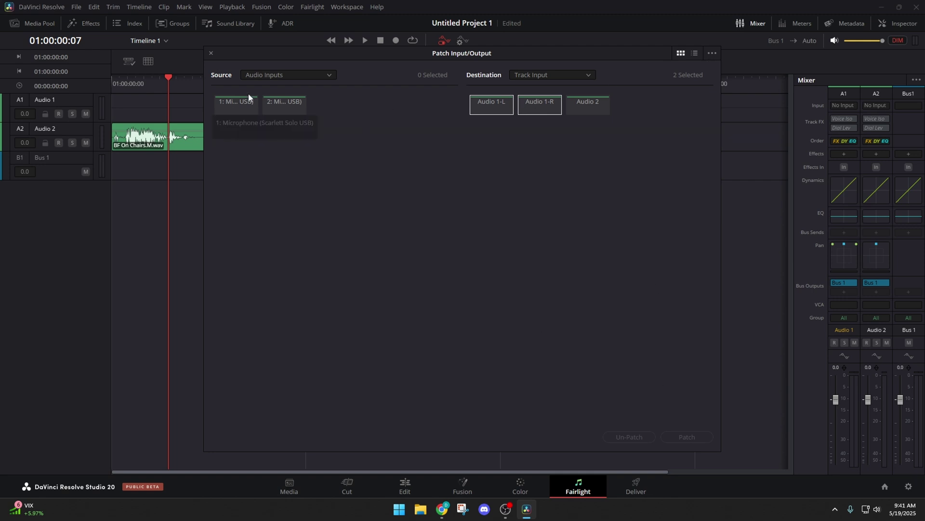
click(212, 54)
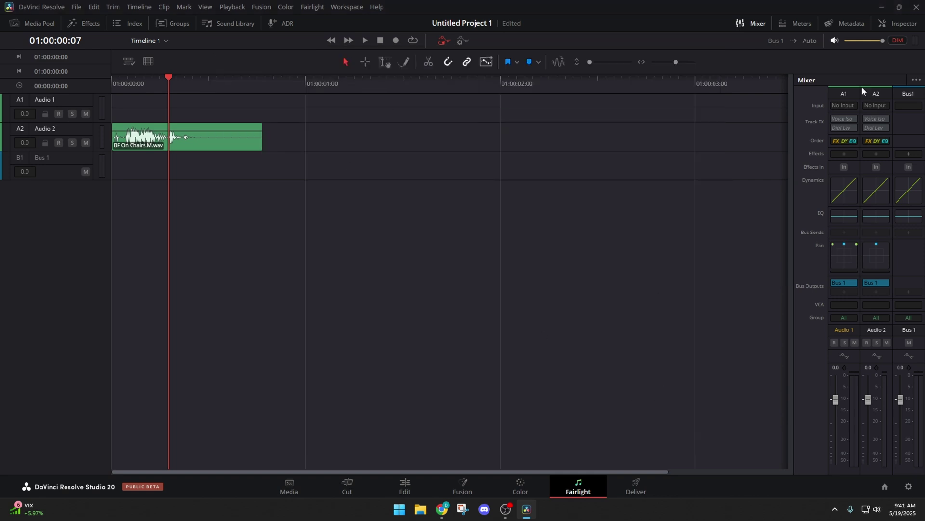
click(843, 155)
mouse_move(874, 169)
mouse_move(883, 274)
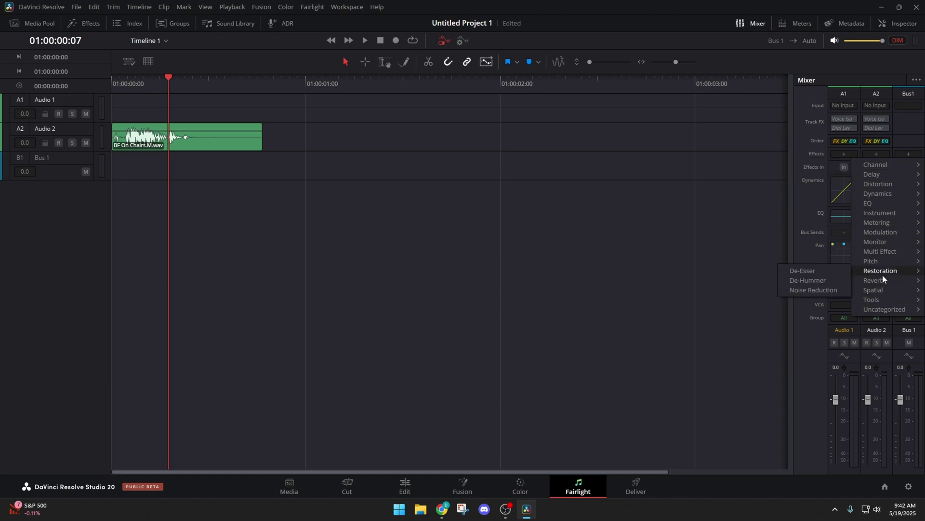
click(800, 201)
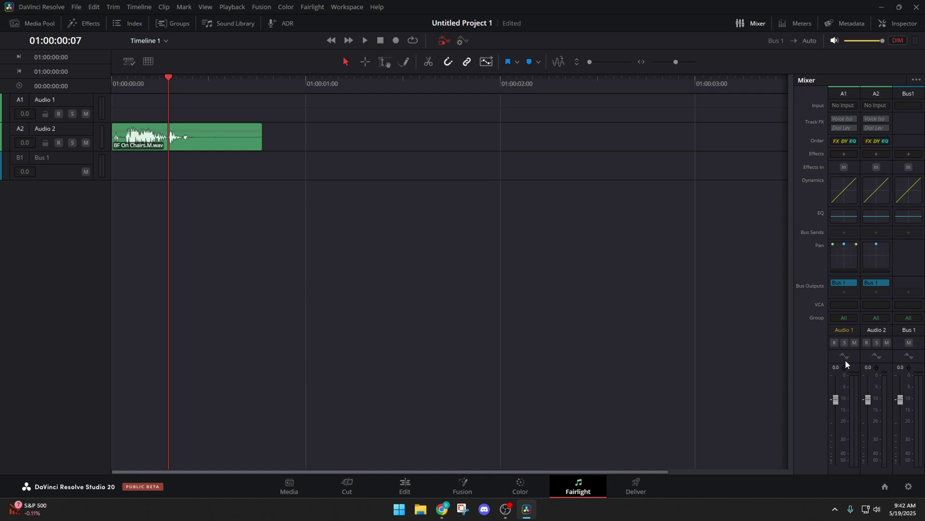
mouse_move(837, 398)
mouse_down()
mouse_move(837, 381)
mouse_move(837, 458)
mouse_move(838, 399)
mouse_up()
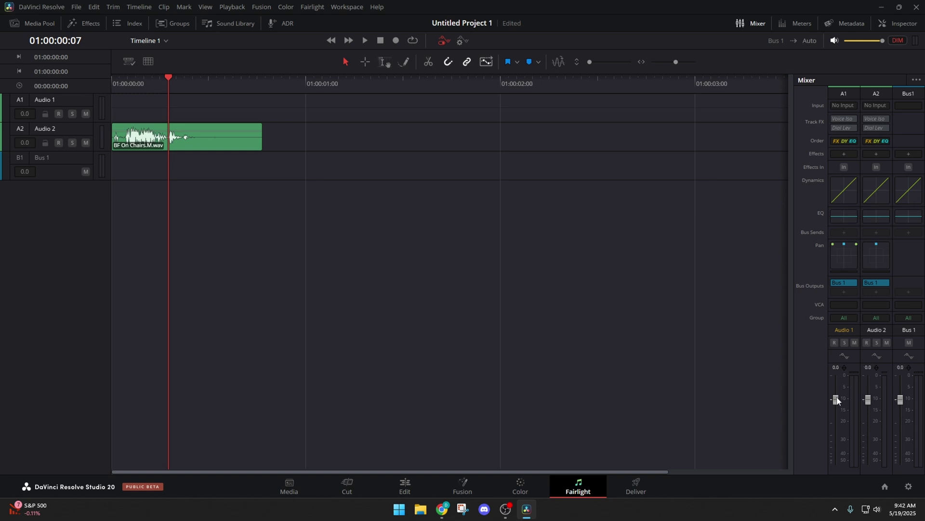
Turn off the All fader group, then nudge and reset the A1 fader to 0.0
click(178, 24)
click(13, 59)
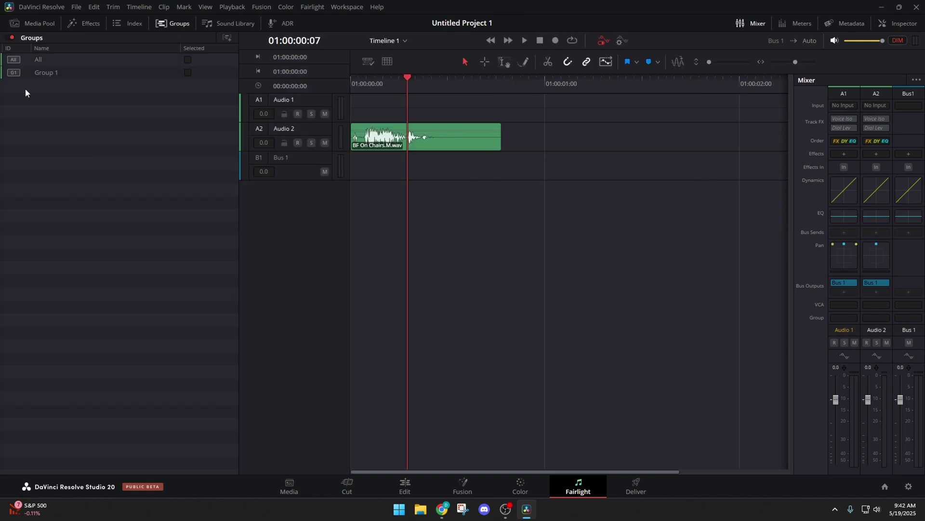
mouse_move(837, 401)
mouse_down()
mouse_move(837, 421)
mouse_move(833, 388)
mouse_move(836, 428)
mouse_move(836, 400)
mouse_up()
double_click(836, 399)
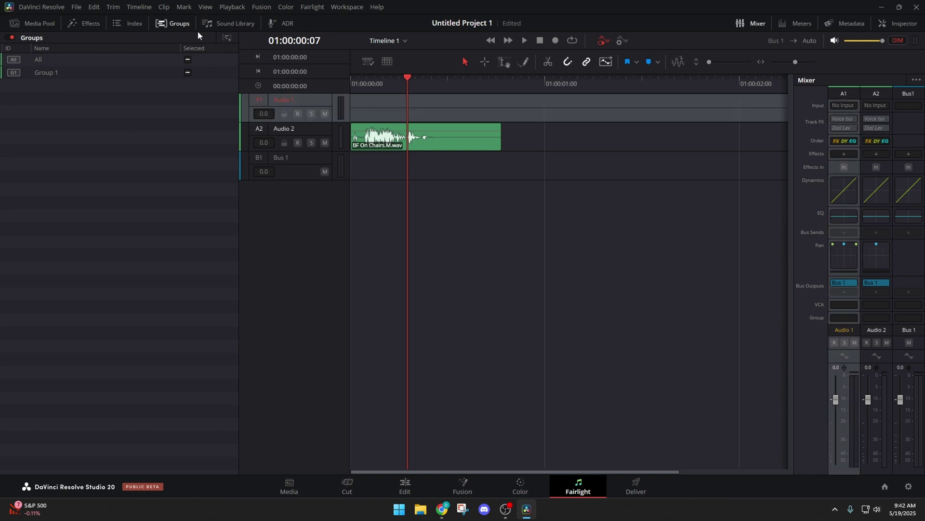
click(176, 25)
Deselect A1, hide the mixer and show the meters above the timeline
click(618, 207)
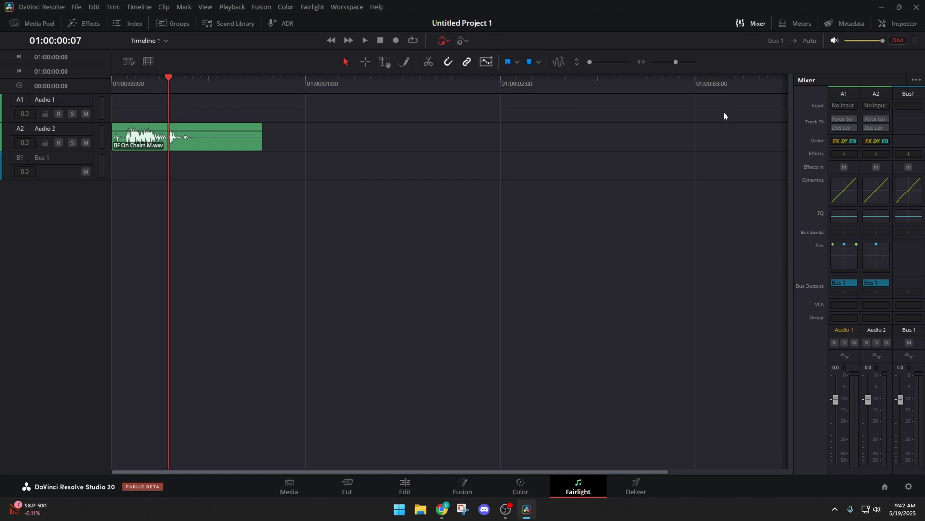
click(756, 24)
click(791, 26)
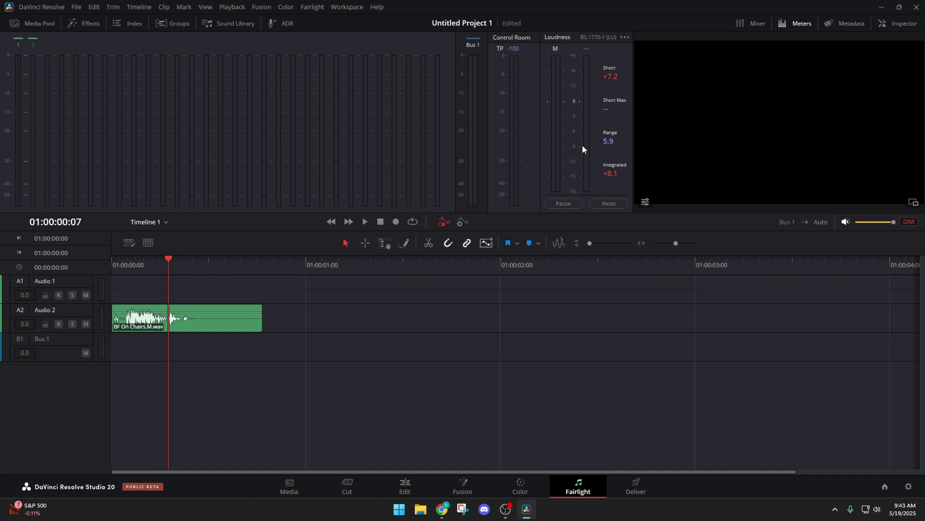
click(625, 37)
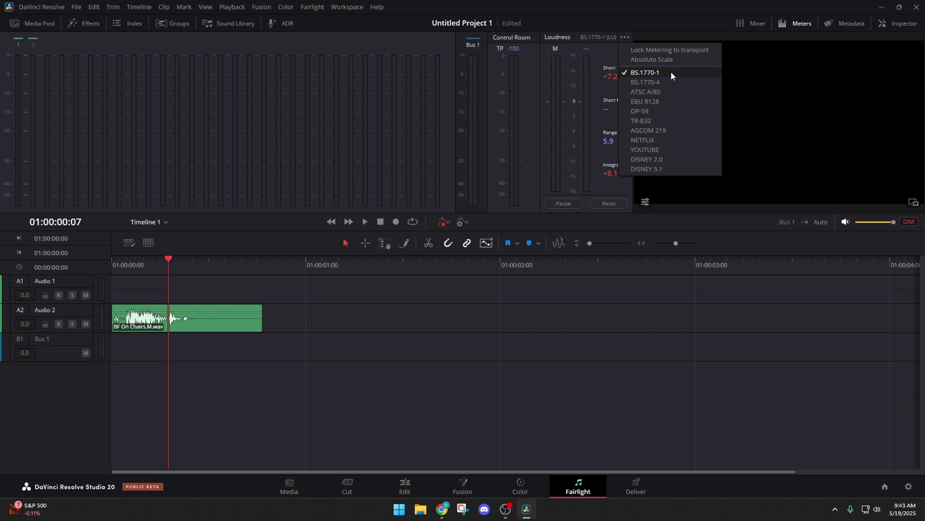
click(659, 153)
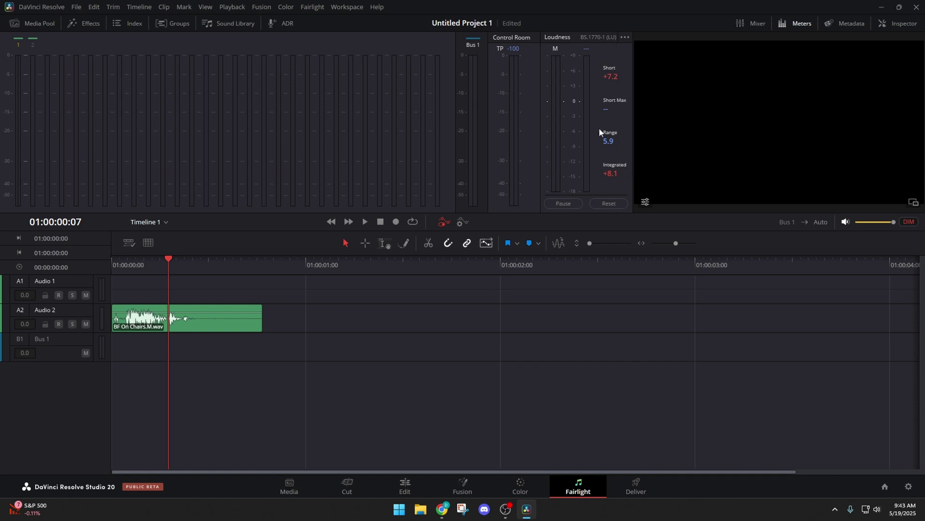
click(646, 202)
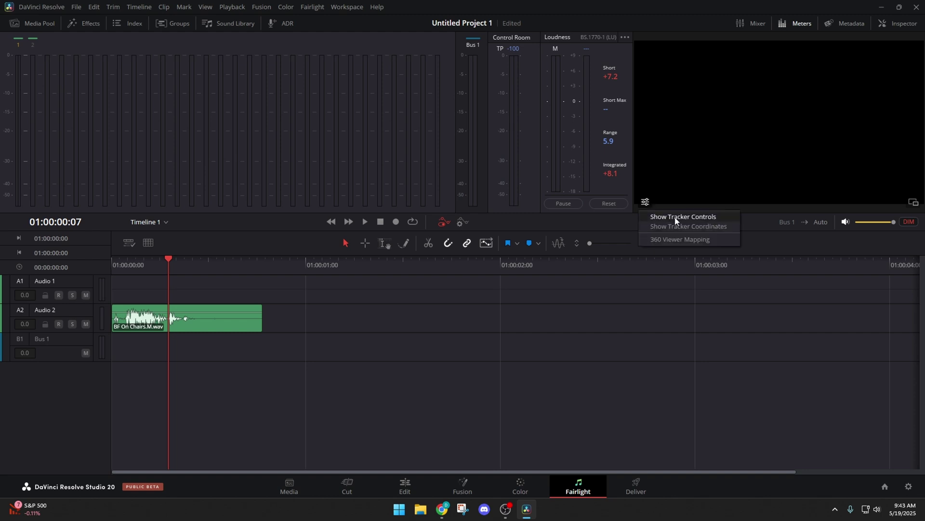
click(674, 216)
click(645, 187)
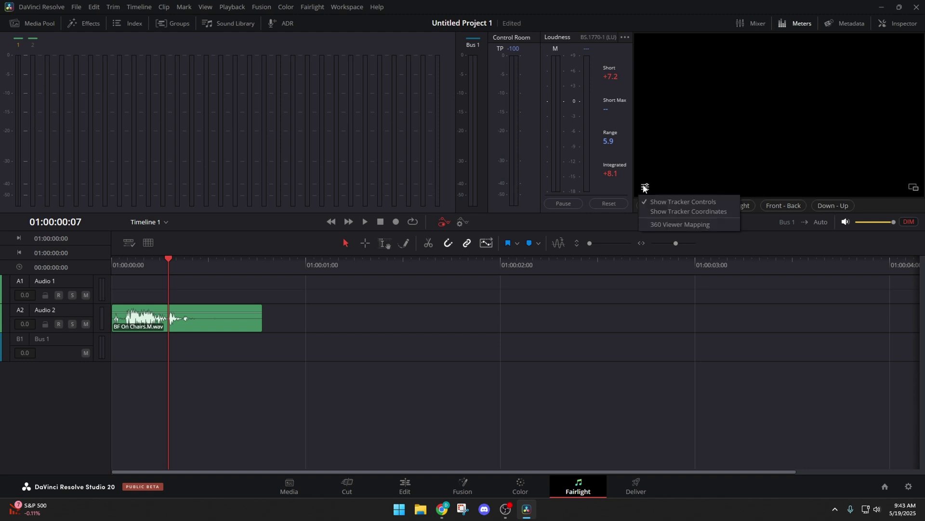
click(673, 209)
click(646, 188)
click(661, 200)
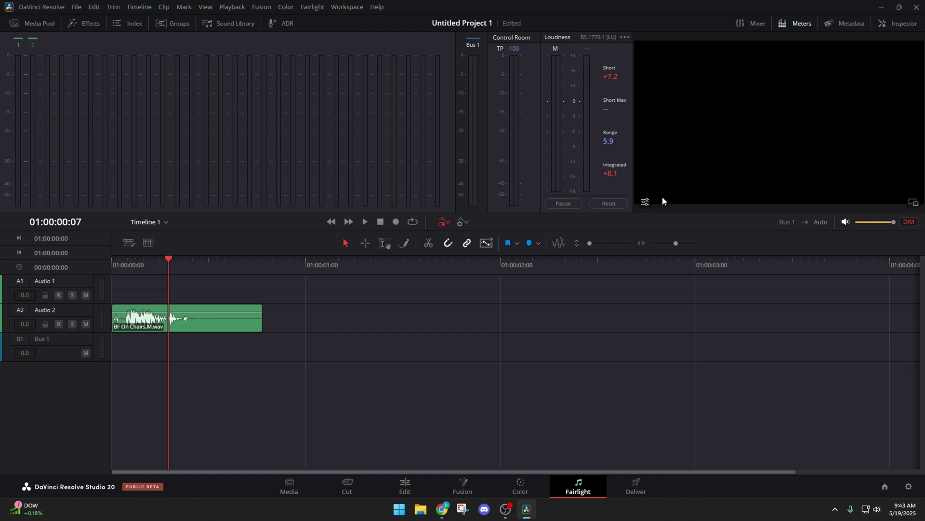
click(646, 202)
click(738, 237)
View BF On Chairs.M.wav's metadata, then show its Inspector audio settings: Volume, Pan, Pitch, Equalizer
click(799, 24)
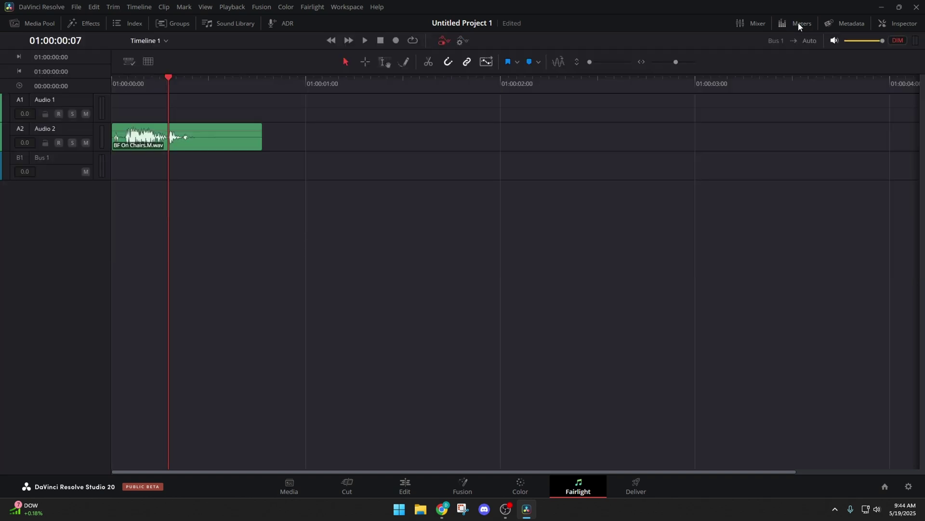
click(859, 24)
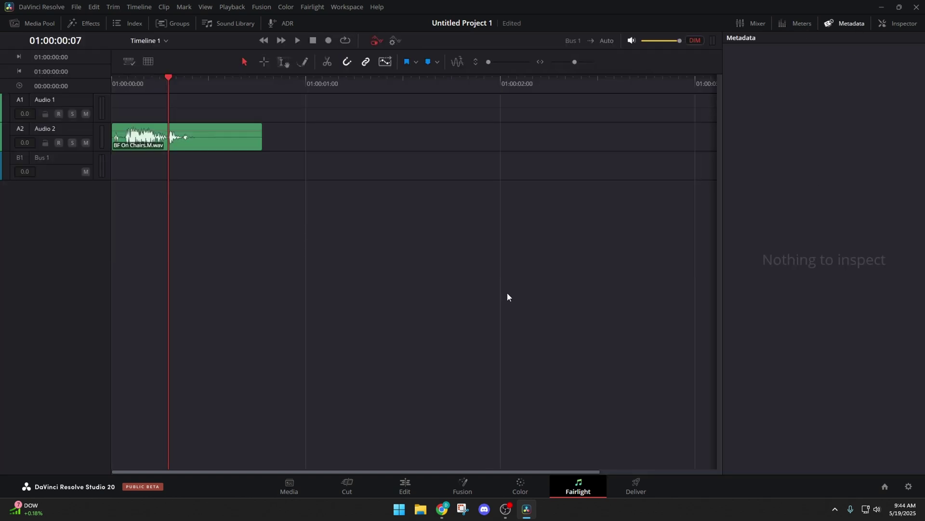
click(211, 139)
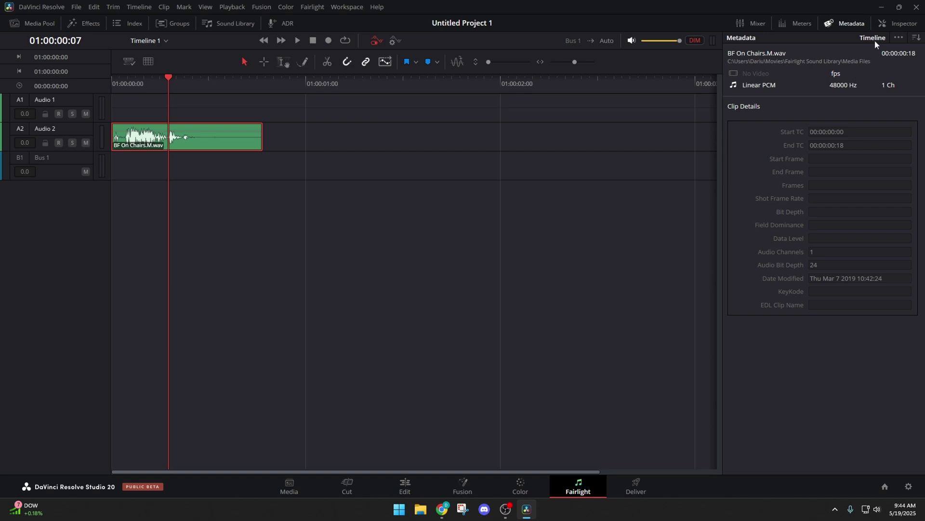
click(856, 24)
click(889, 26)
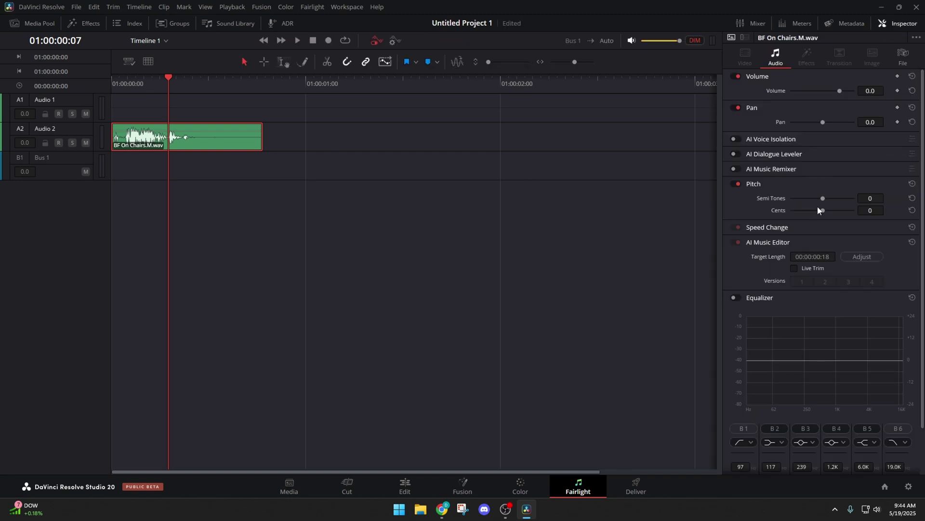
scroll(774, 185, down, 1)
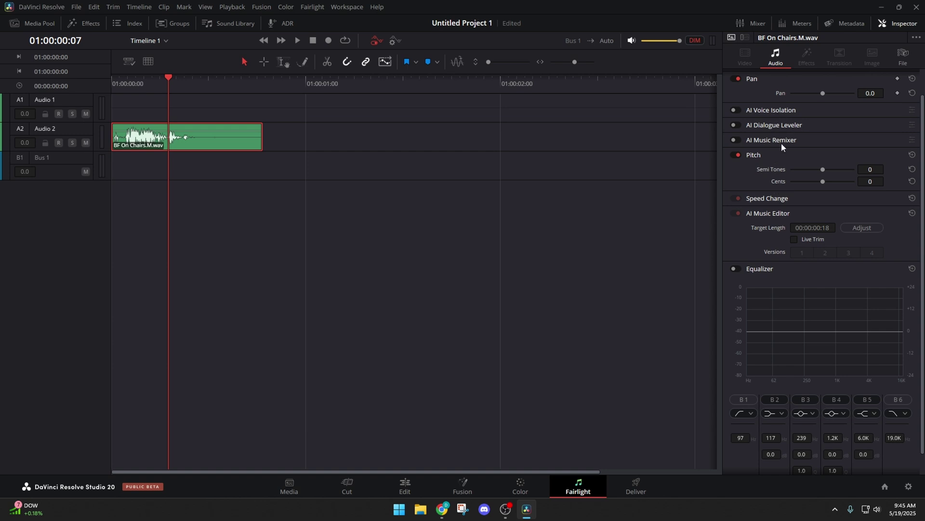
scroll(757, 221, down, 1)
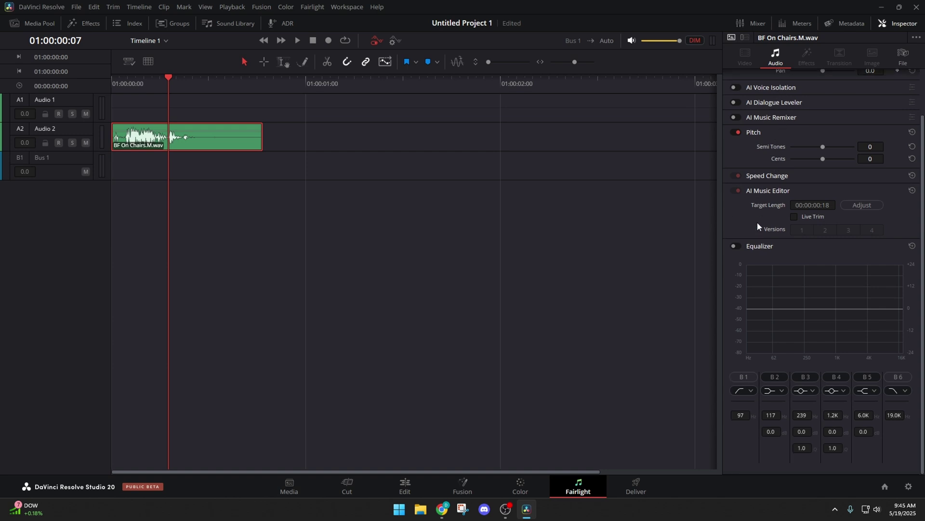
click(735, 246)
key(ctrl+s)
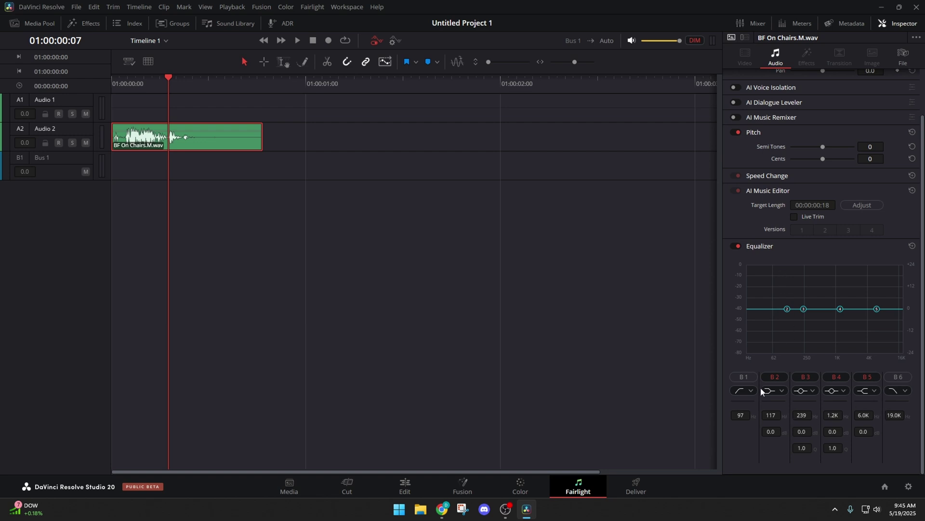
click(739, 246)
Compare the clip's File and Audio Inspector tabs, then close the Inspector for a full-width timeline
click(902, 55)
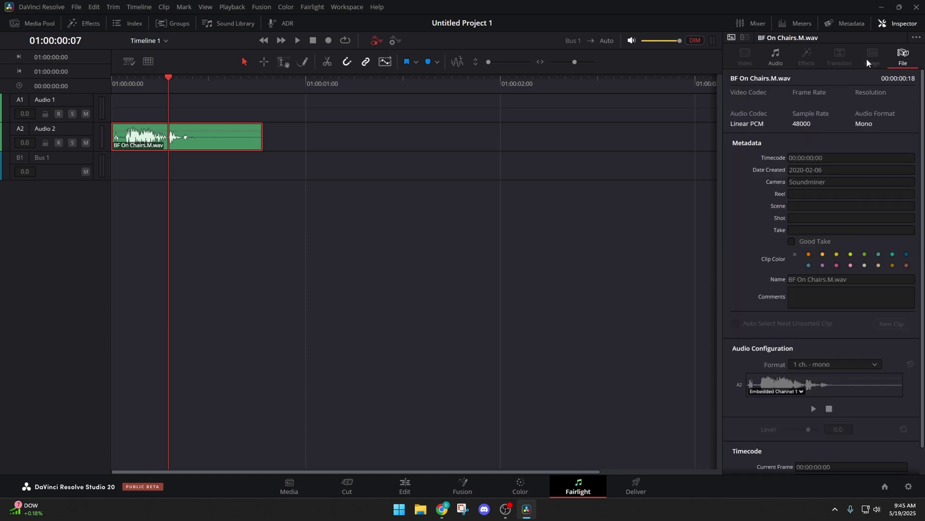
click(789, 56)
click(902, 57)
scroll(835, 223, down, 1)
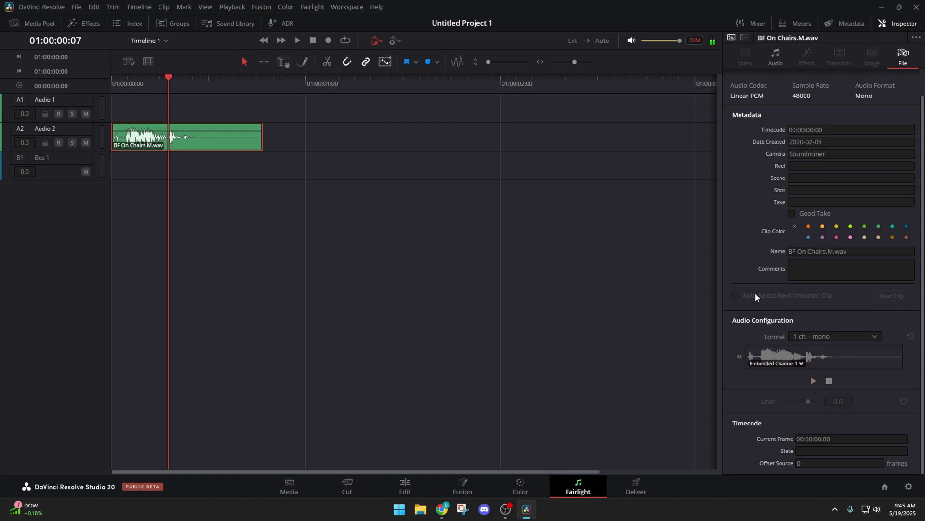
scroll(756, 293, up, 1)
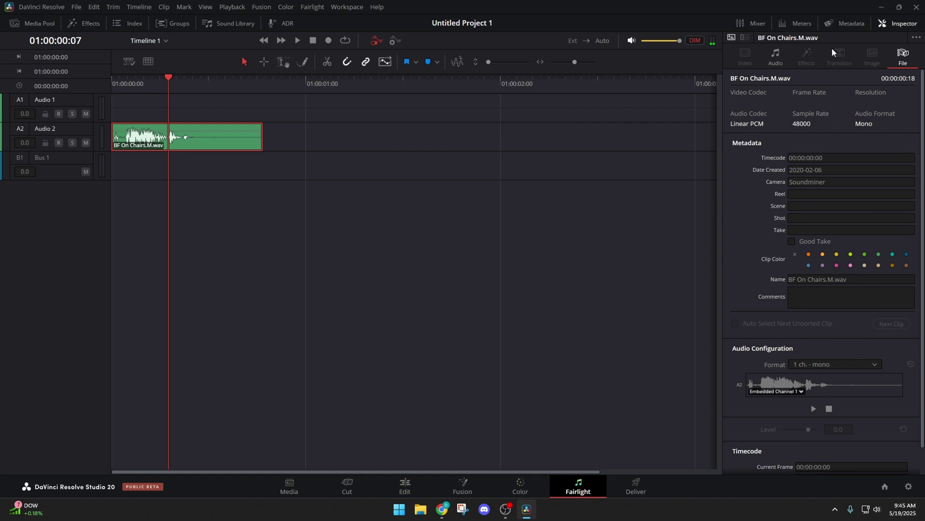
click(776, 57)
scroll(782, 198, up, 2)
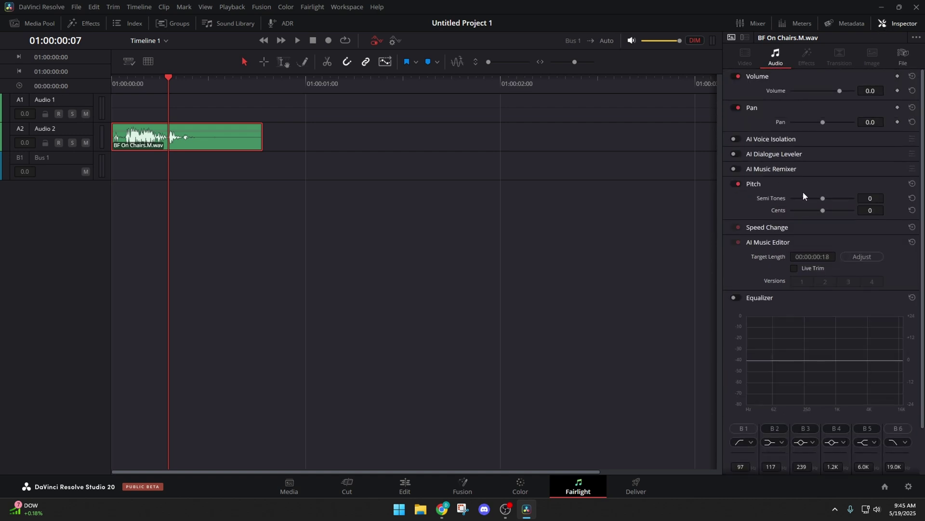
click(899, 23)
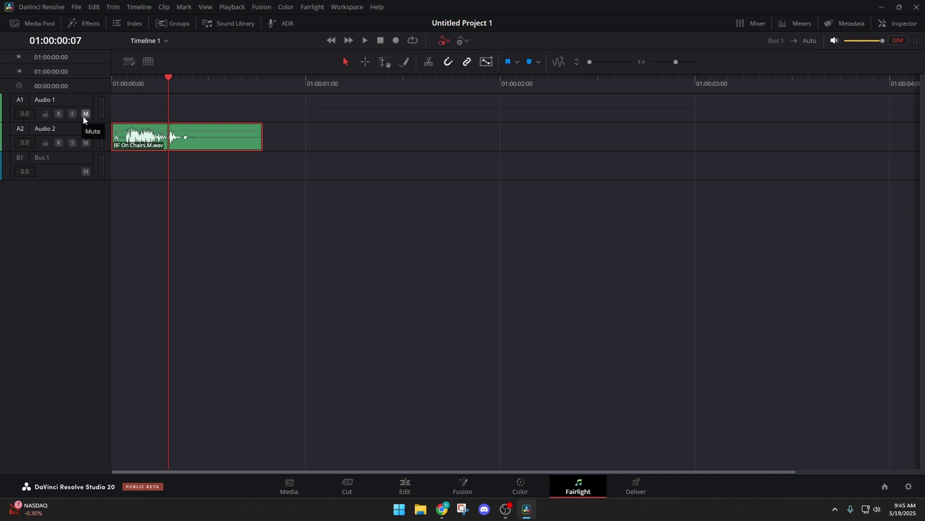
Confirm Audio 1's volume at 0.0 and toggle its track lock on and off
double_click(27, 114)
key(Return)
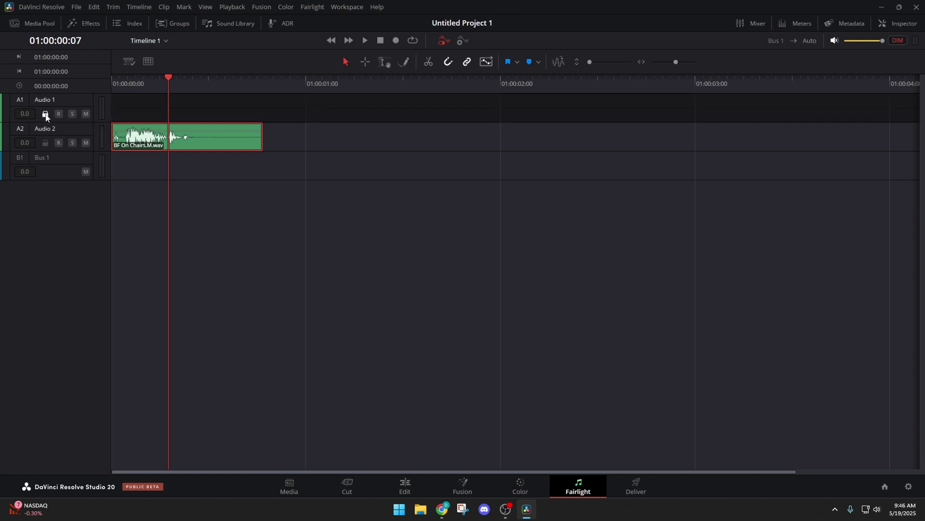
click(104, 109)
click(103, 110)
click(106, 104)
click(97, 120)
click(102, 104)
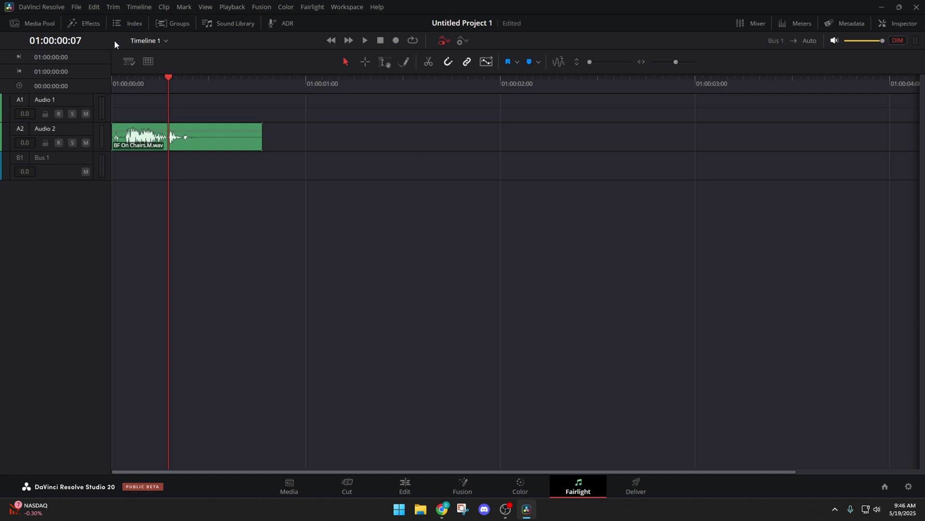
Check the timeline list, show and hide automation controls, and leave automation off
click(168, 40)
click(177, 57)
click(462, 42)
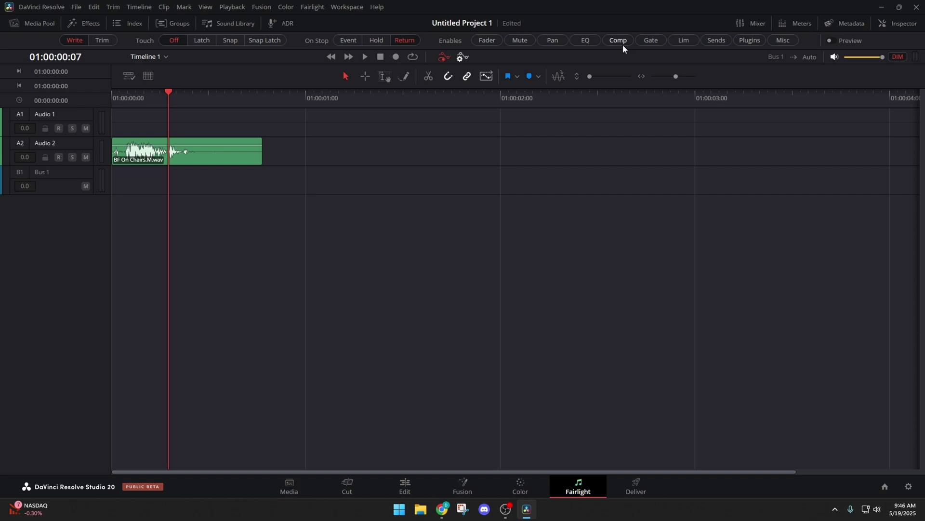
click(444, 57)
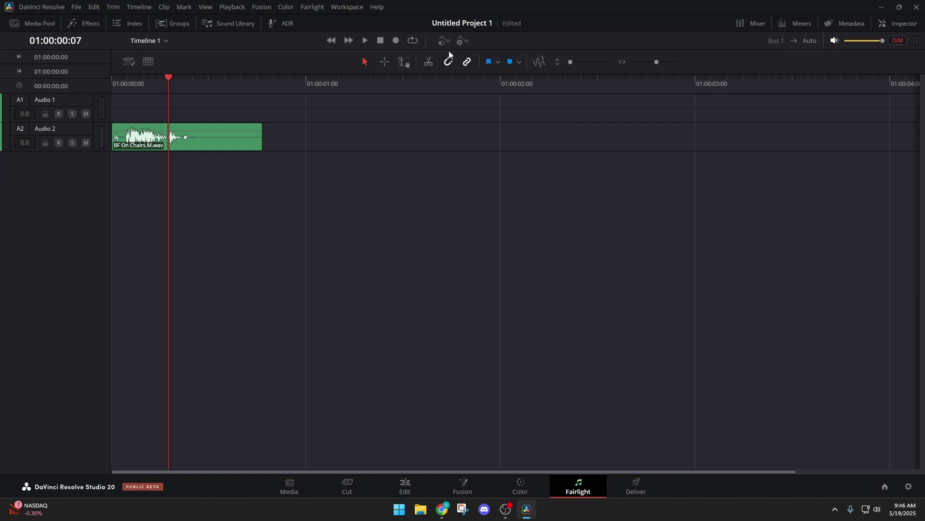
click(446, 40)
click(447, 40)
click(446, 40)
click(446, 41)
drag(146, 111, 230, 174)
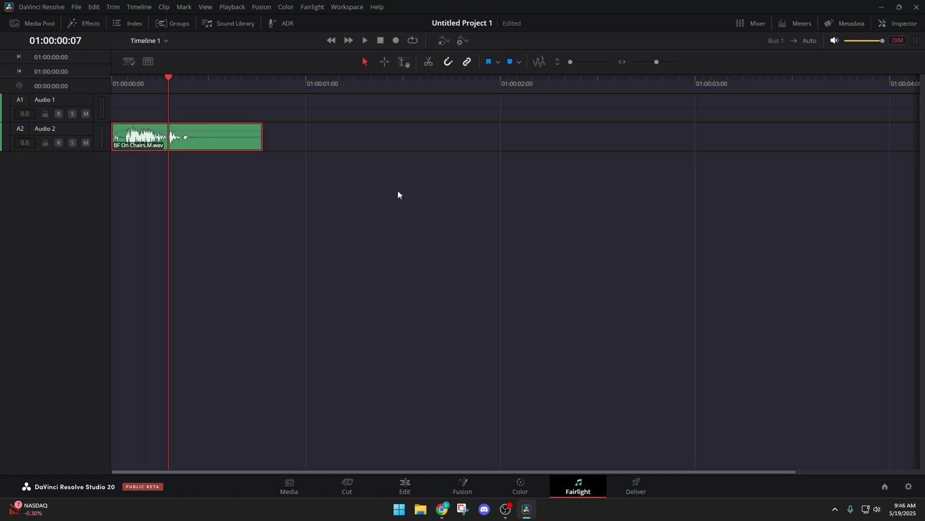
click(384, 62)
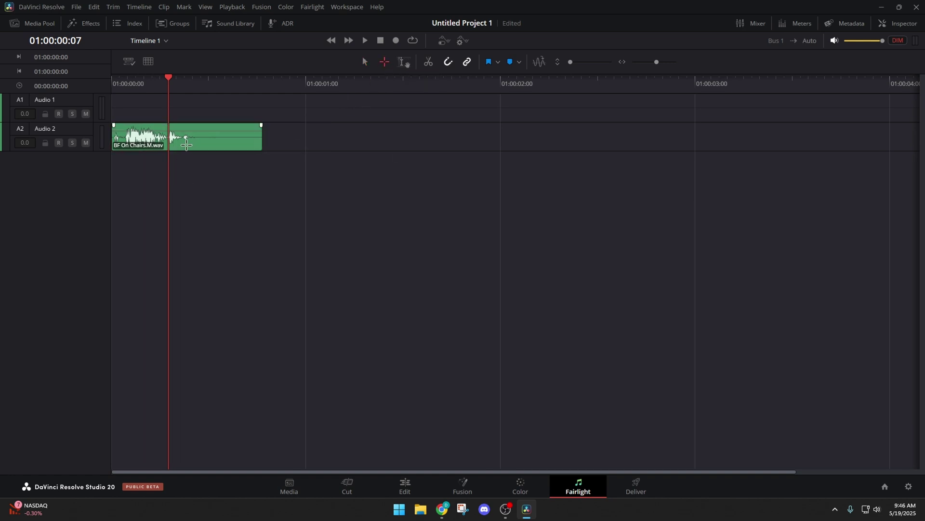
double_click(191, 143)
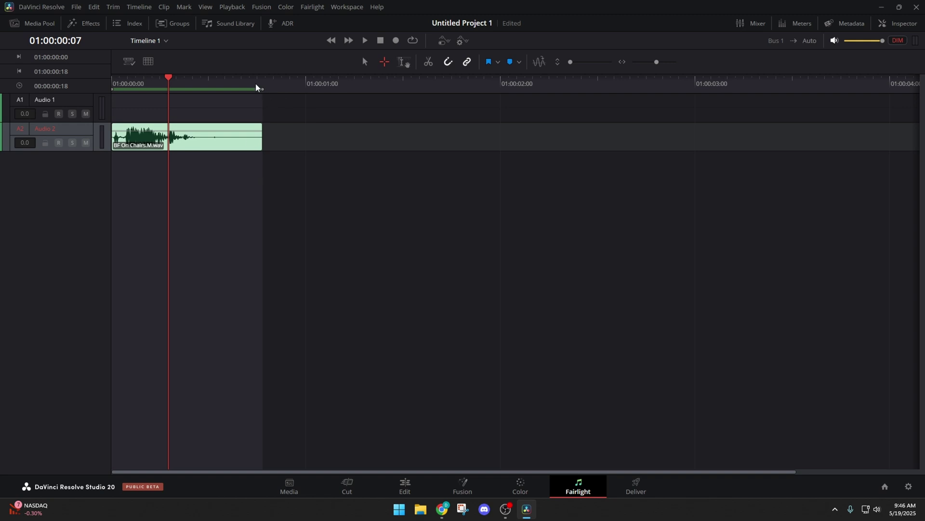
click(410, 44)
click(324, 131)
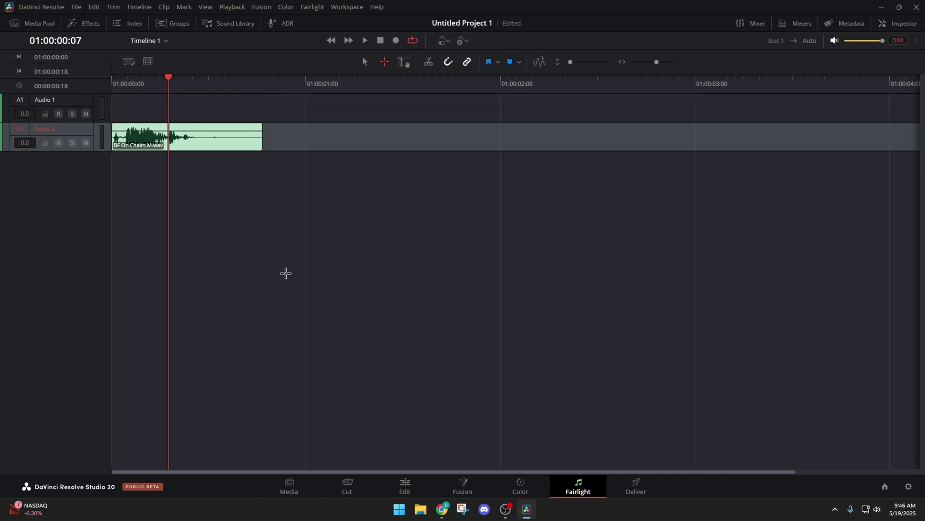
click(202, 139)
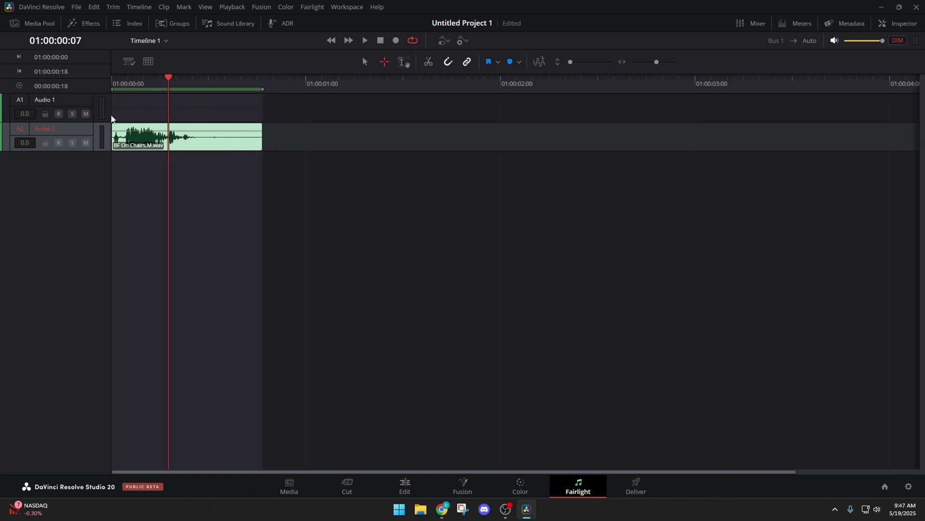
key(space)
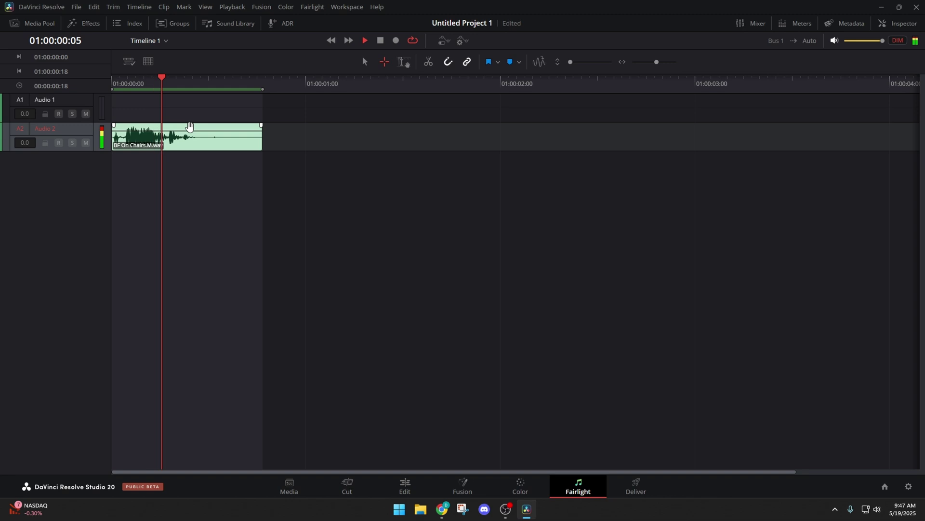
key(space)
click(365, 62)
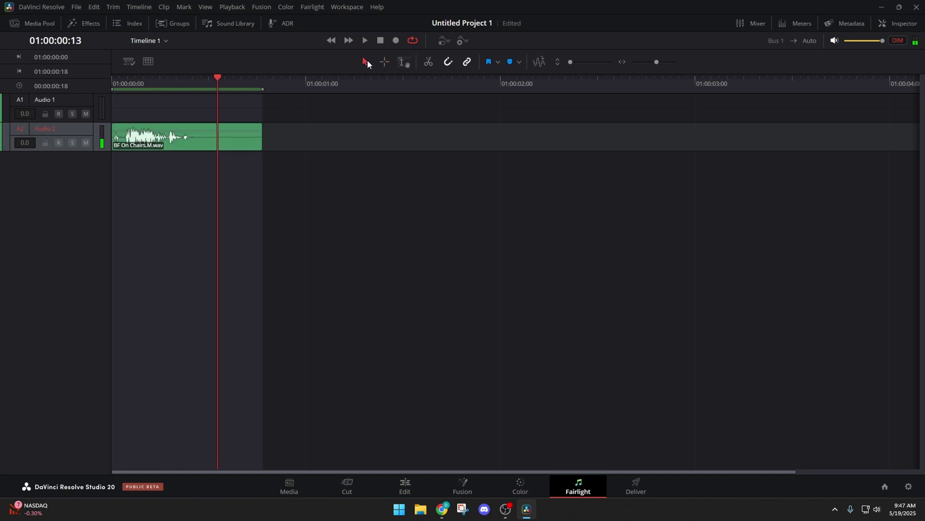
click(279, 218)
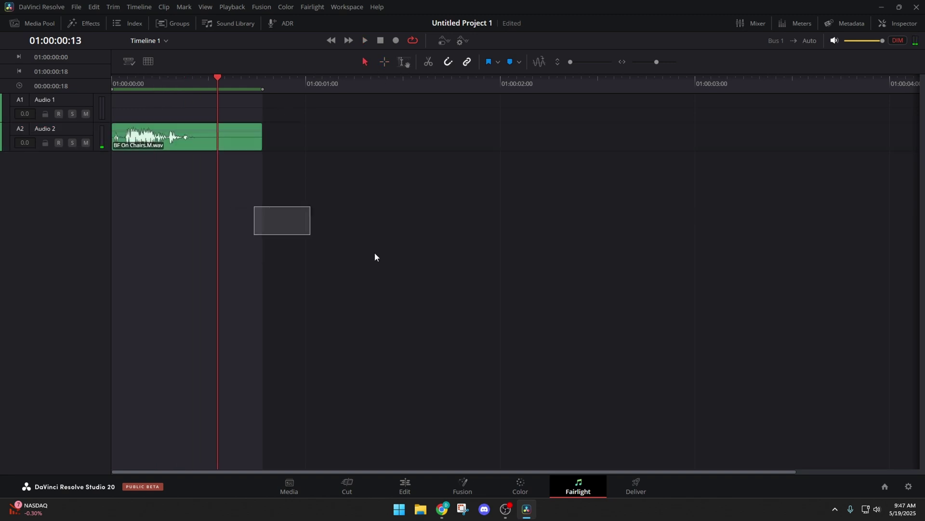
key(space)
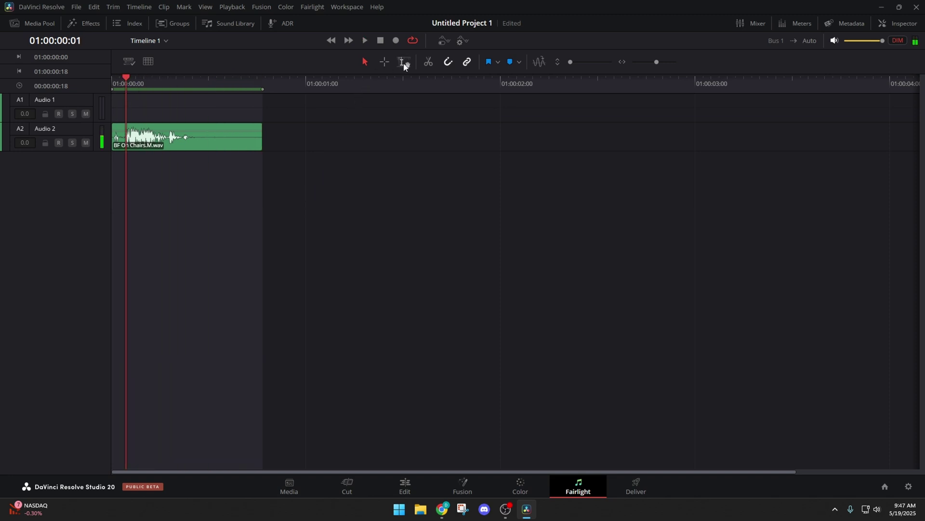
click(404, 63)
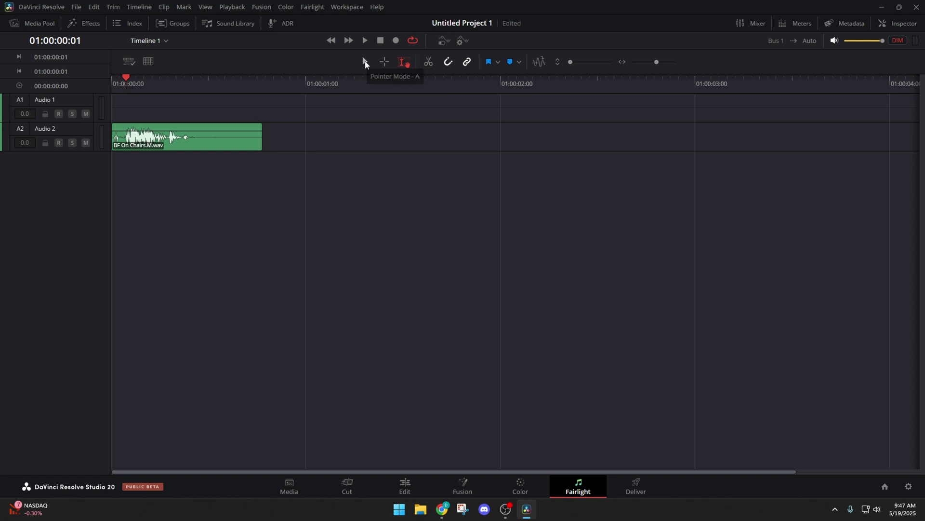
click(243, 145)
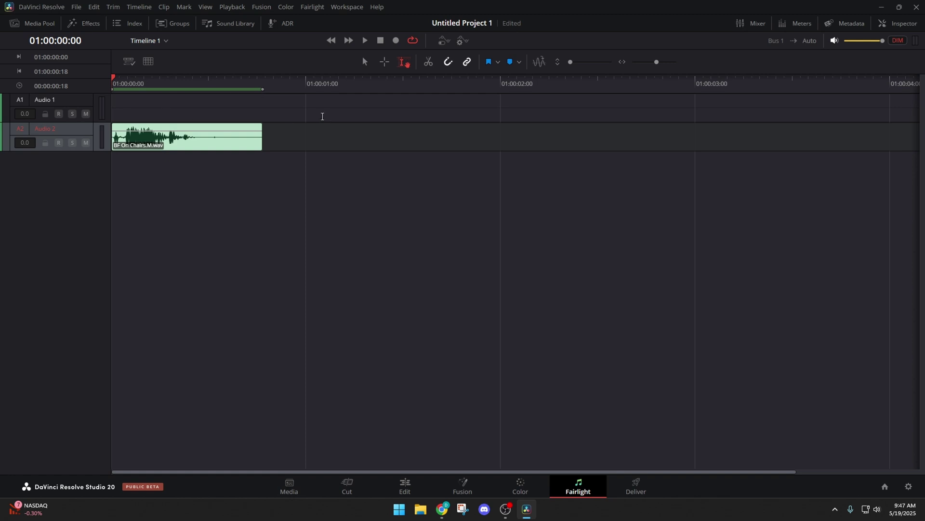
drag(320, 115, 98, 248)
drag(378, 182, 84, 198)
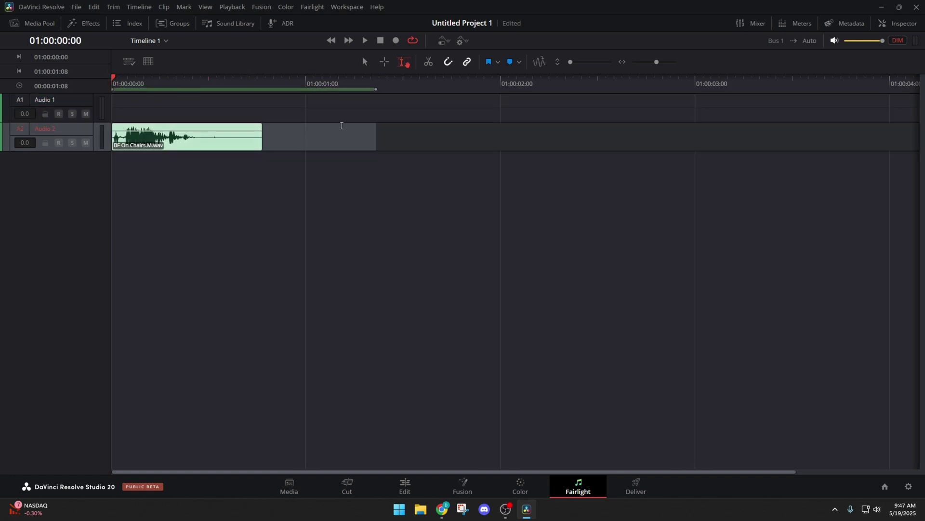
key(space)
key(space)
click(330, 181)
key(ctrl+a)
key(ctrl+s)
click(366, 64)
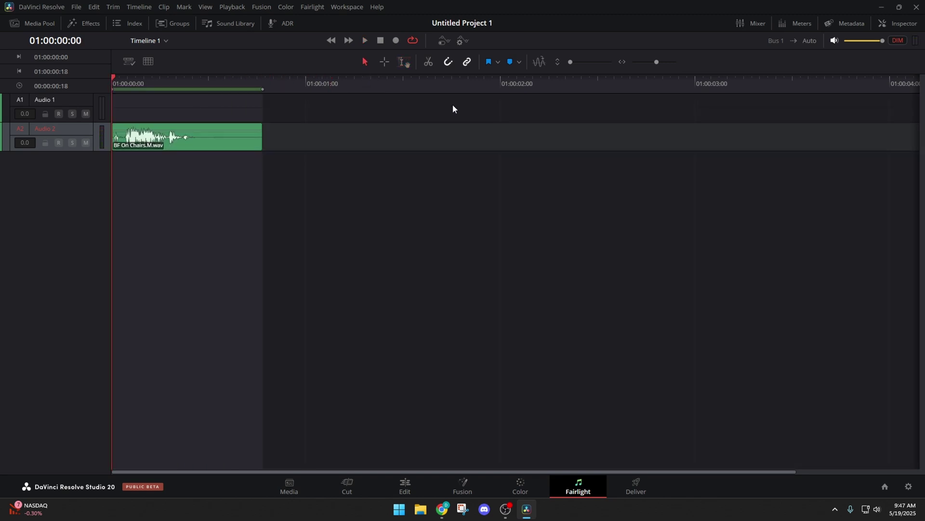
drag(310, 212, 213, 118)
click(404, 63)
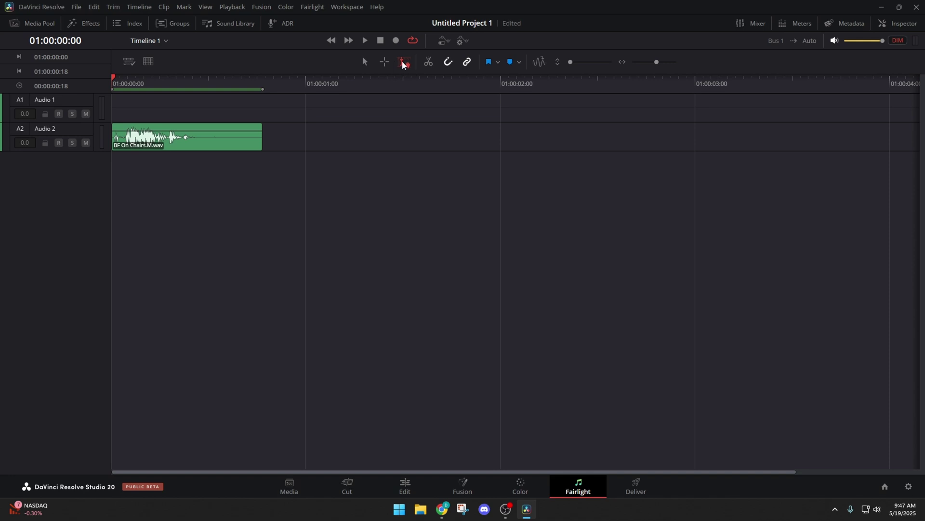
Mark a range on Audio 2 from the timeline start to 01:00:01:07, past the clip
scroll(219, 155, up, 2)
click(329, 147)
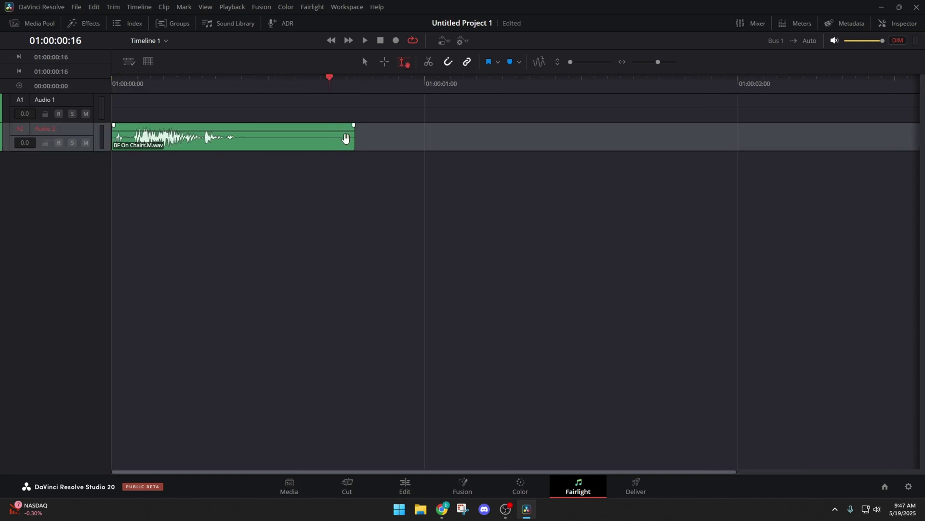
drag(367, 139, 83, 145)
click(248, 228)
double_click(285, 141)
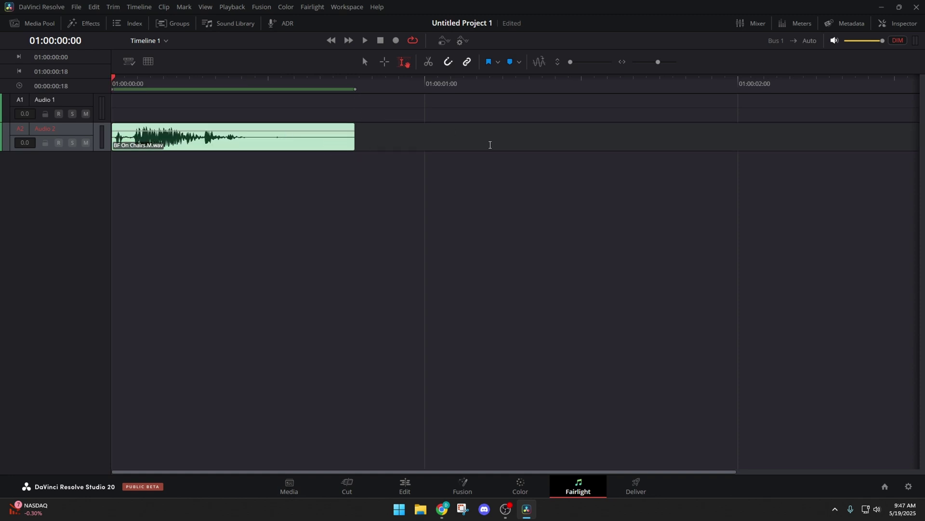
drag(517, 144, 93, 151)
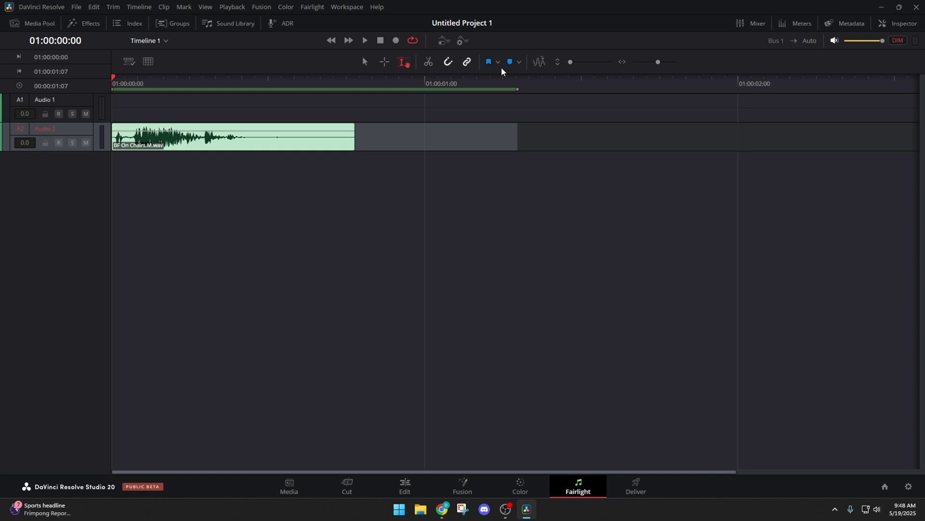
Show the Groups list and the Index's Markers list, jumping to the first Mark
click(175, 25)
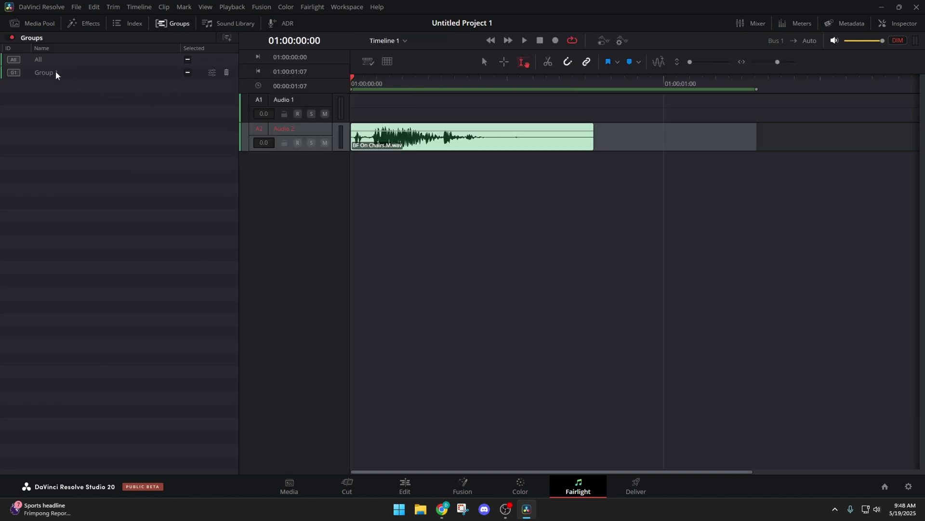
click(128, 23)
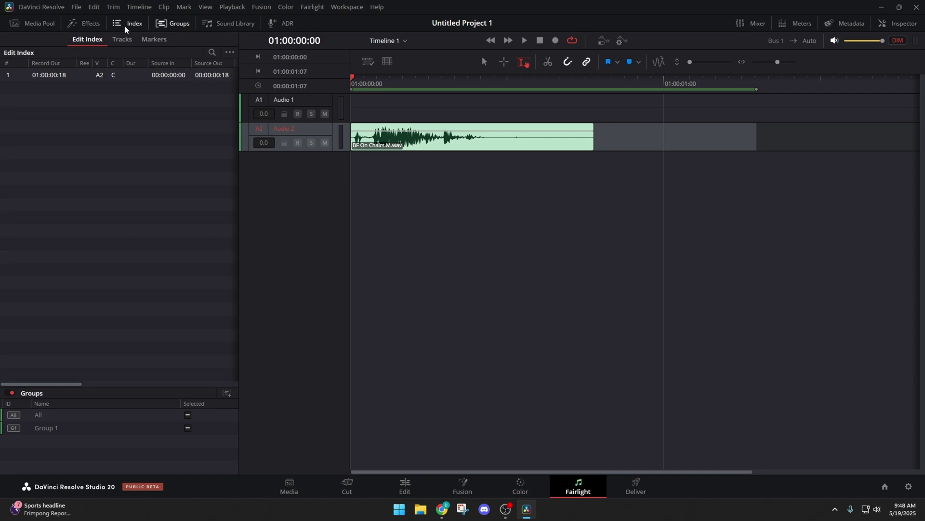
click(162, 45)
click(112, 83)
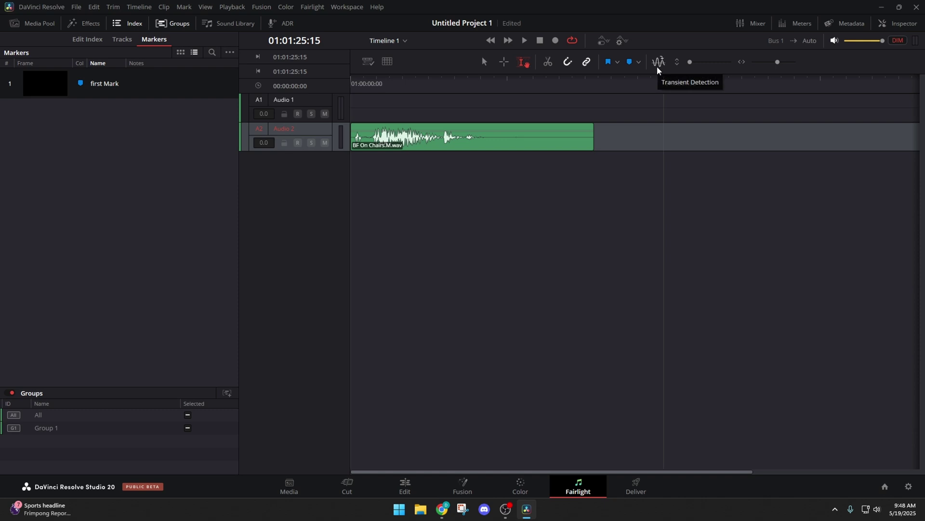
Return to the timeline start, select the Audio 2 clip and turn on transient detection
key(Home)
click(486, 148)
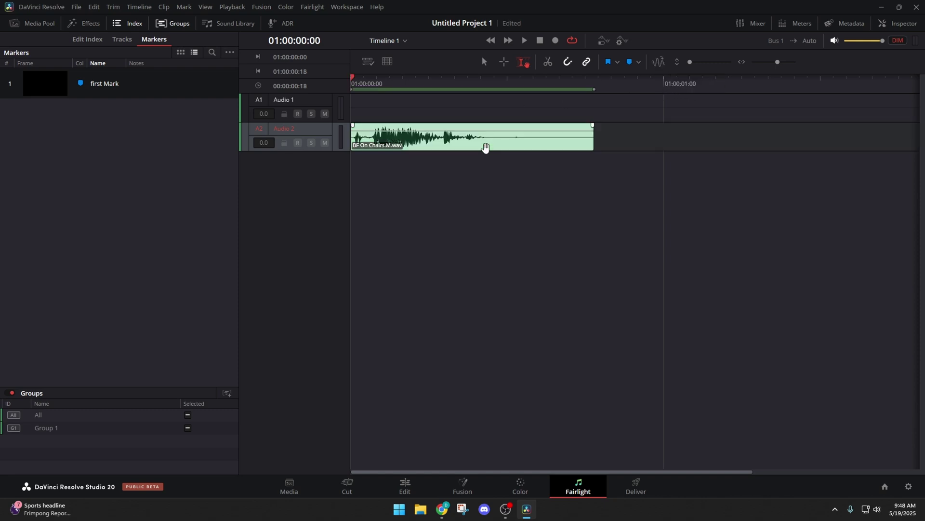
click(658, 62)
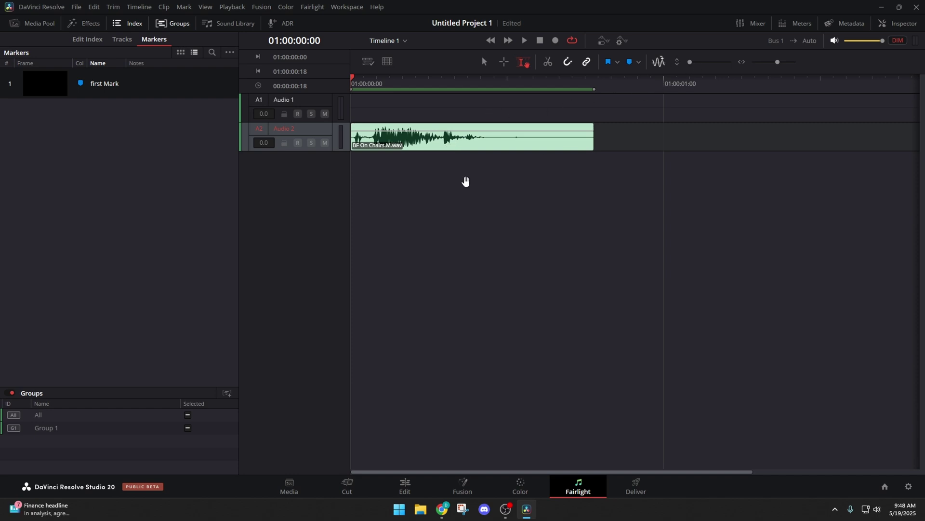
Open and cancel the clip's Clip Attributes, then open and dismiss its context menu
scroll(455, 157, up, 4)
double_click(487, 142)
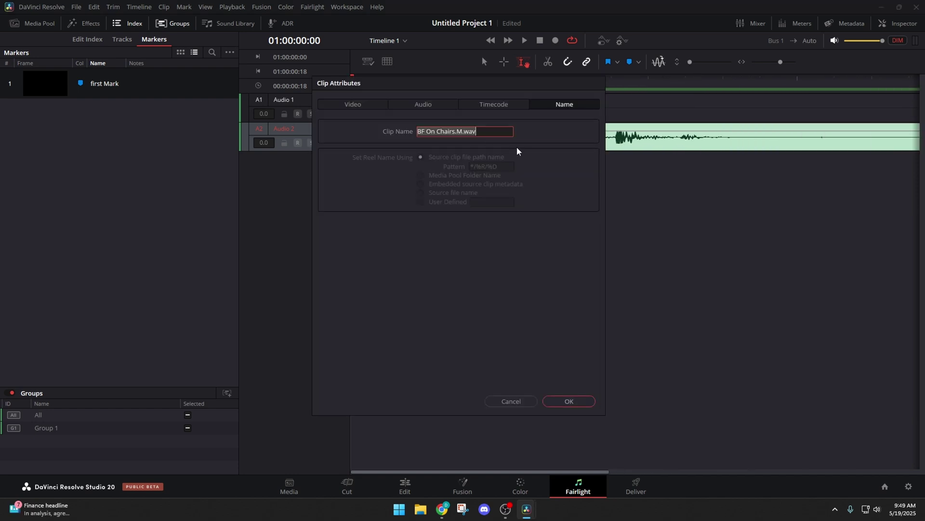
click(506, 401)
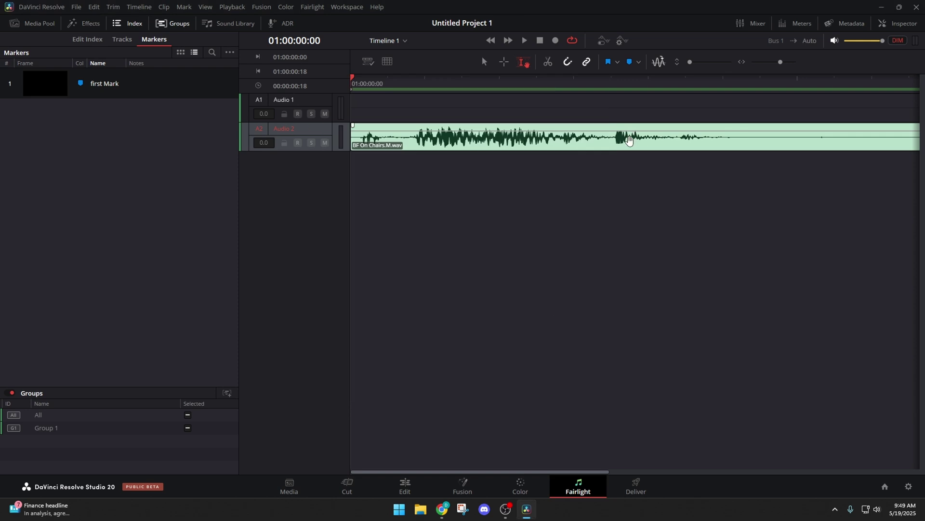
right_click(573, 145)
click(528, 145)
click(526, 147)
right_click(526, 141)
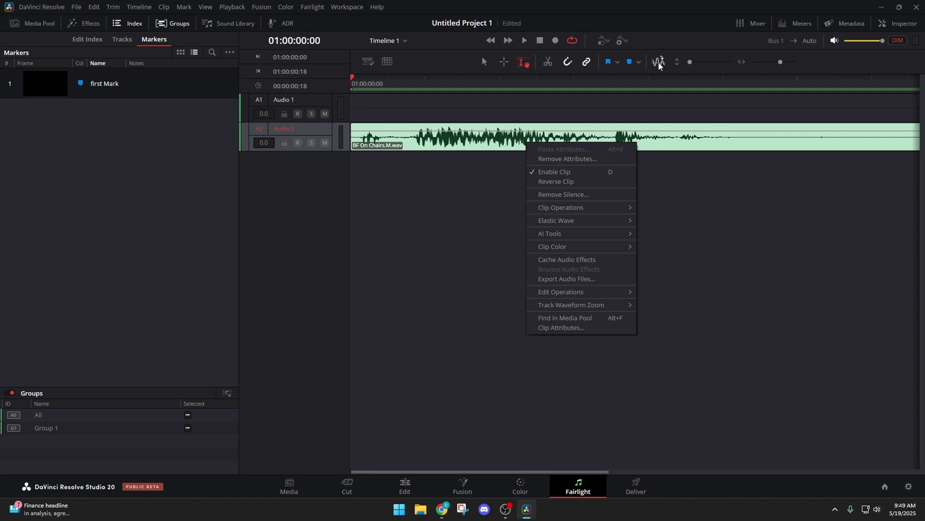
click(702, 188)
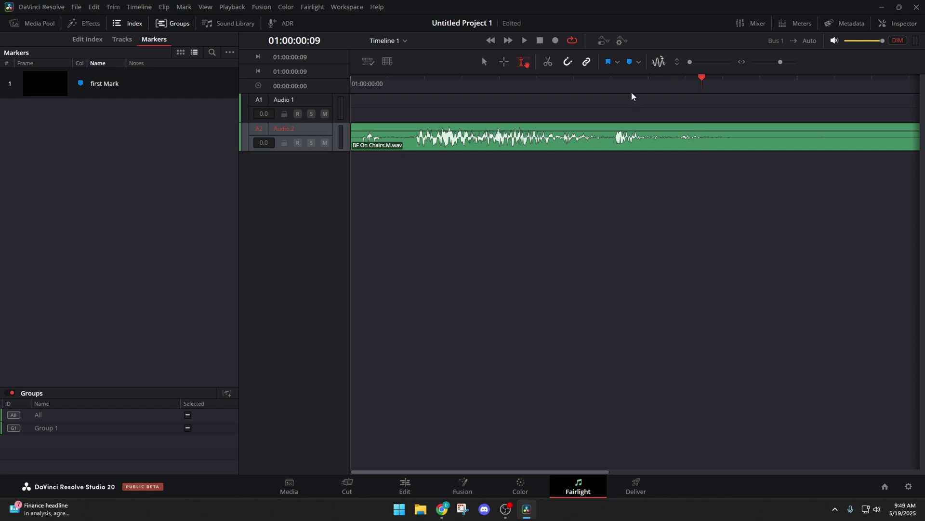
Scrub the BF On Chairs.M.wav audio and park the playhead at 01:00:00:05
scroll(573, 138, up, 1)
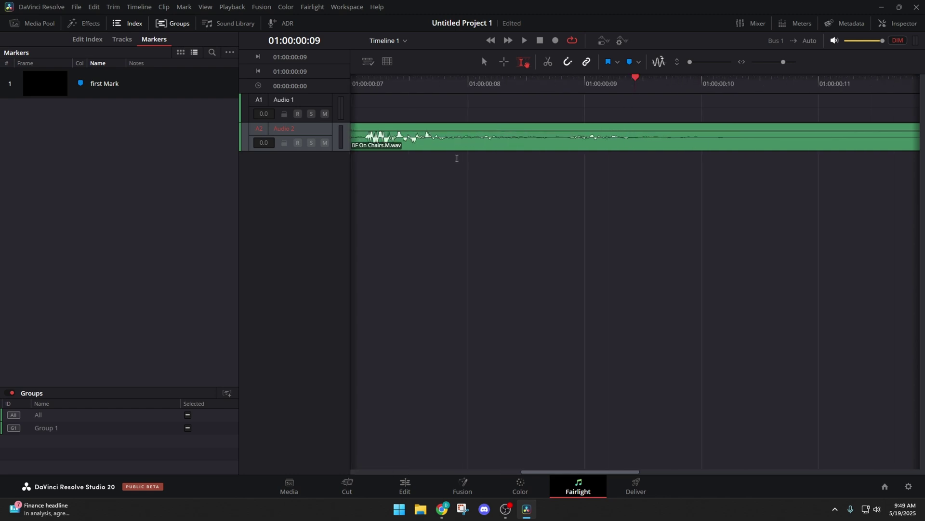
drag(456, 159, 537, 157)
click(456, 175)
scroll(776, 171, up, 1)
scroll(663, 157, left, 3)
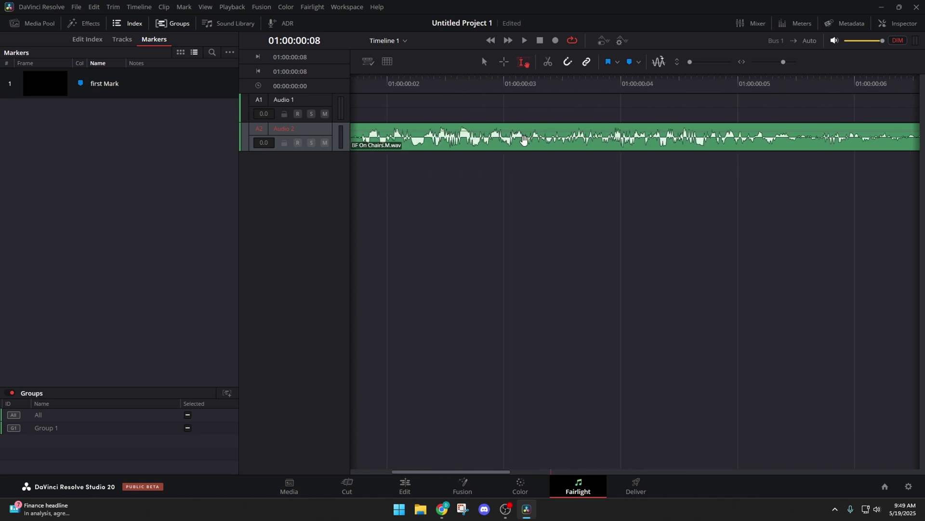
scroll(517, 143, up, 3)
drag(482, 86, 862, 106)
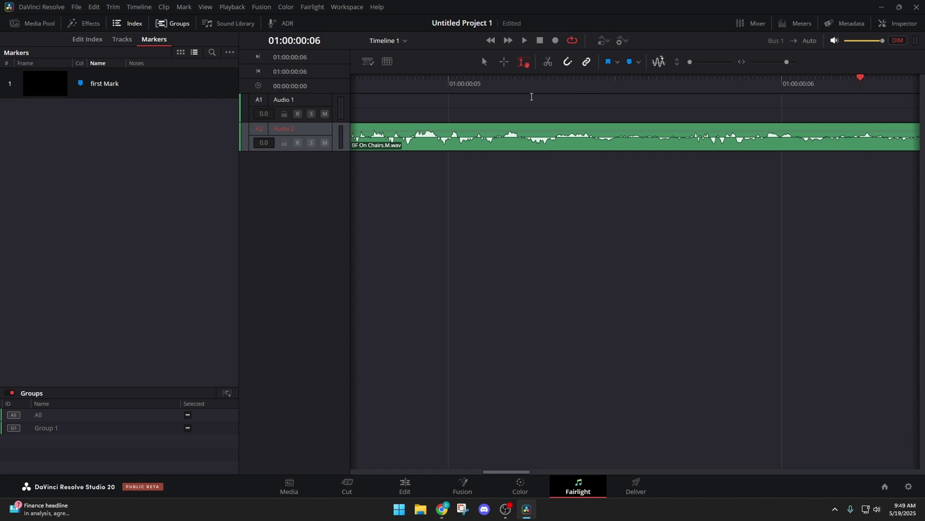
click(510, 93)
drag(510, 81, 492, 83)
scroll(496, 149, up, 2)
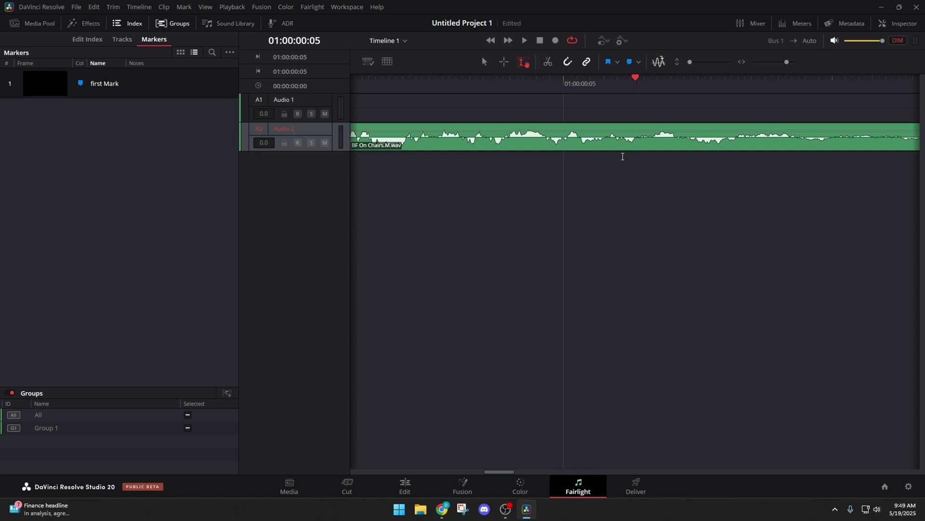
scroll(680, 162, down, 1)
scroll(679, 162, down, 6)
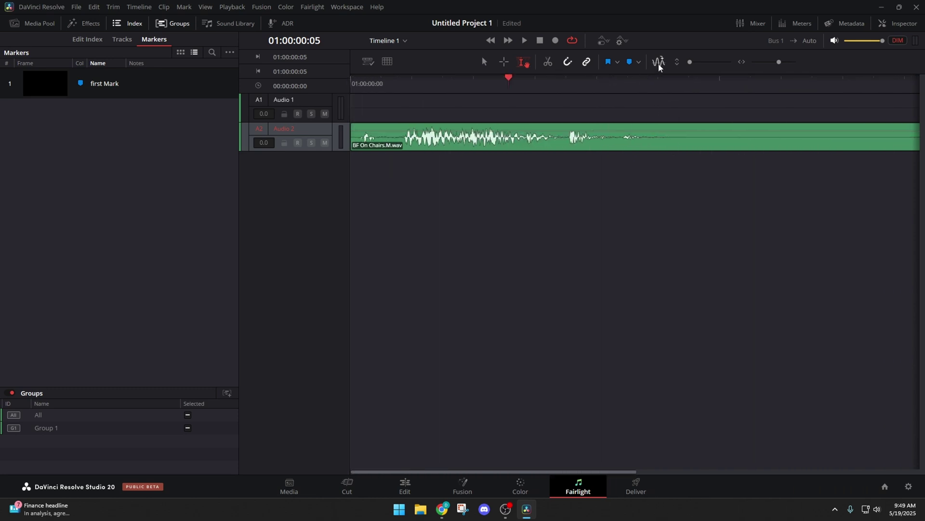
scroll(626, 172, down, 4)
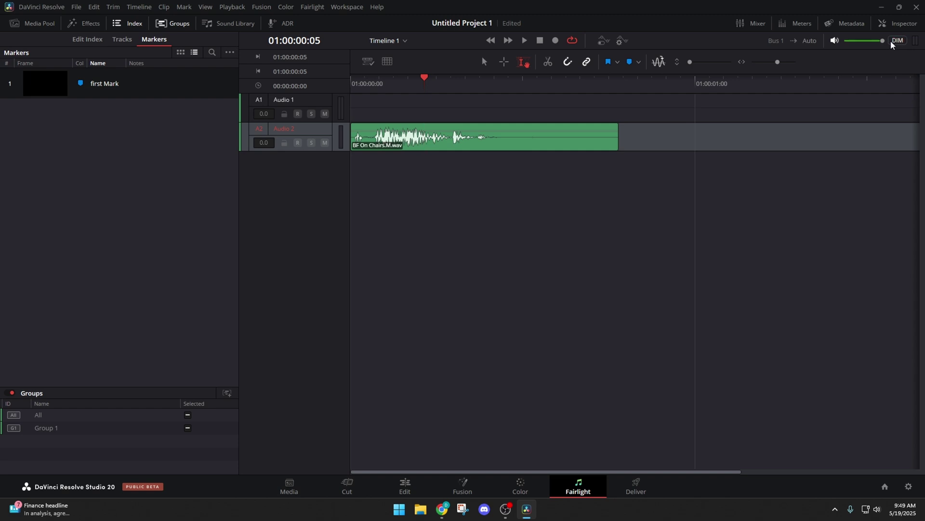
Turn on monitor DIM with volume at -9.1 dB, and close the Groups and Index panels
drag(882, 40, 858, 41)
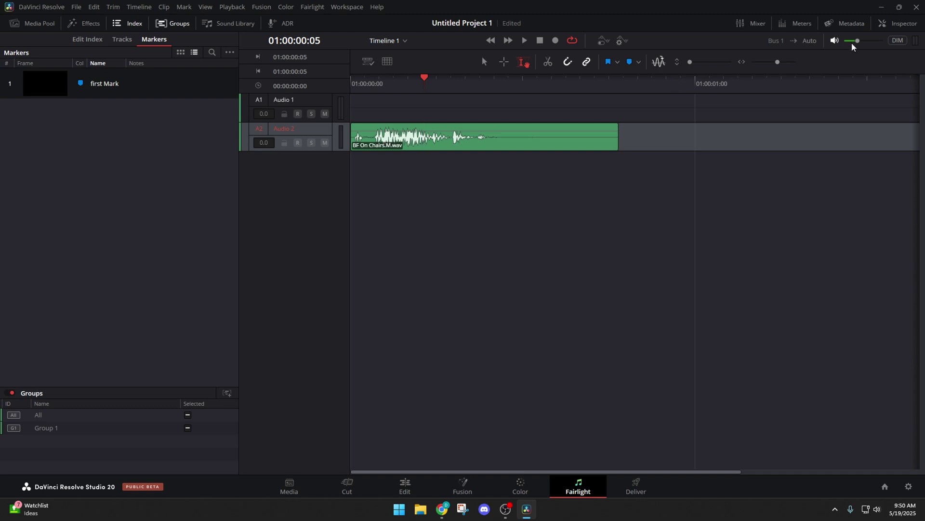
click(898, 41)
drag(857, 42, 892, 42)
click(164, 23)
click(133, 25)
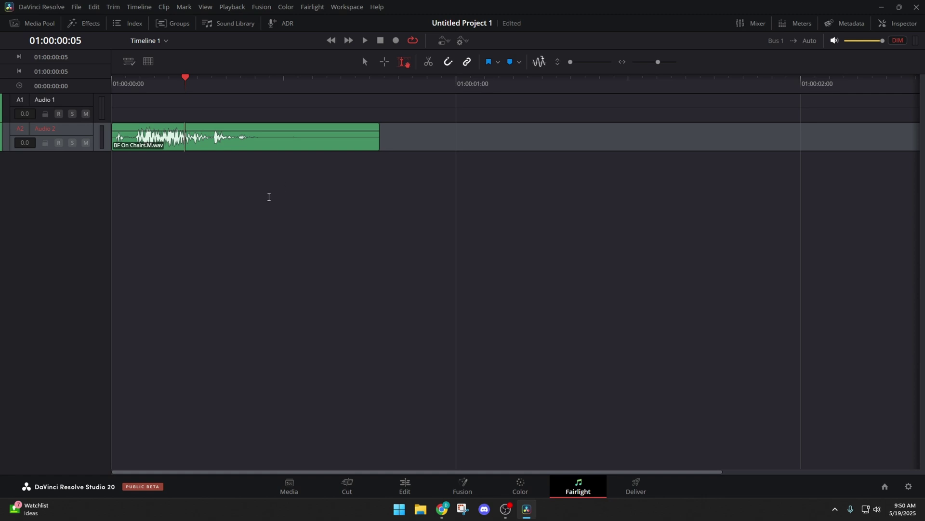
Split BF On Chairs.M.wav on Audio 2 at 01:00:00:05 with Ctrl+B
key(ctrl+b)
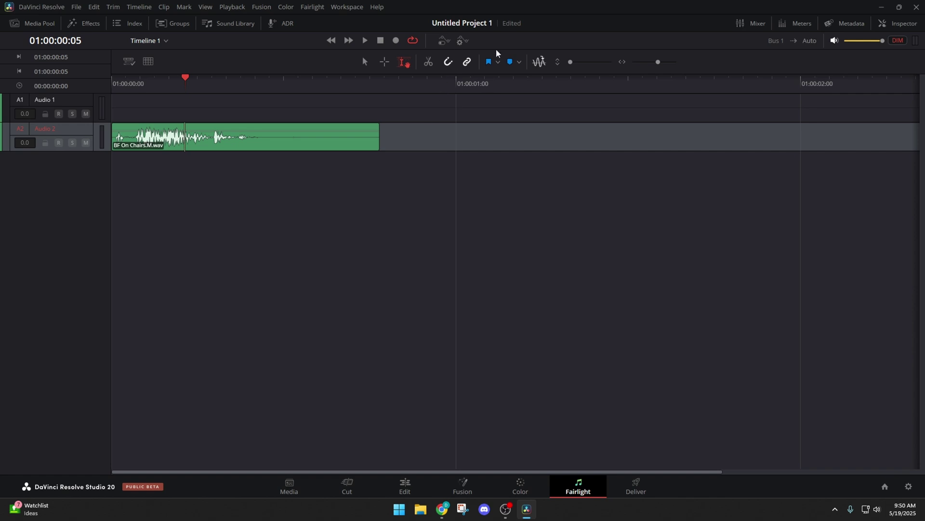